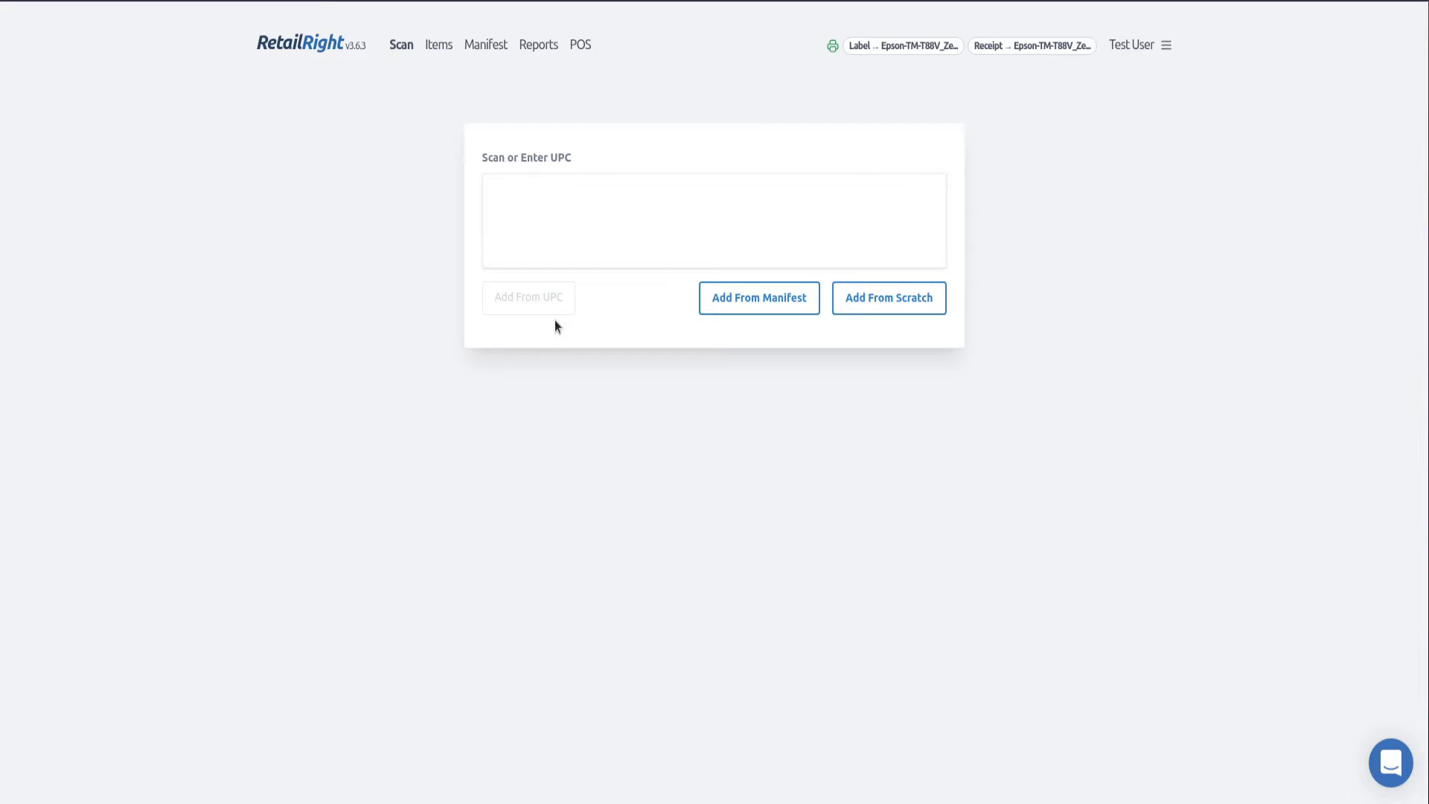
- Open the point of sale for Test Store and highlight the store's name and contact details
click(580, 47)
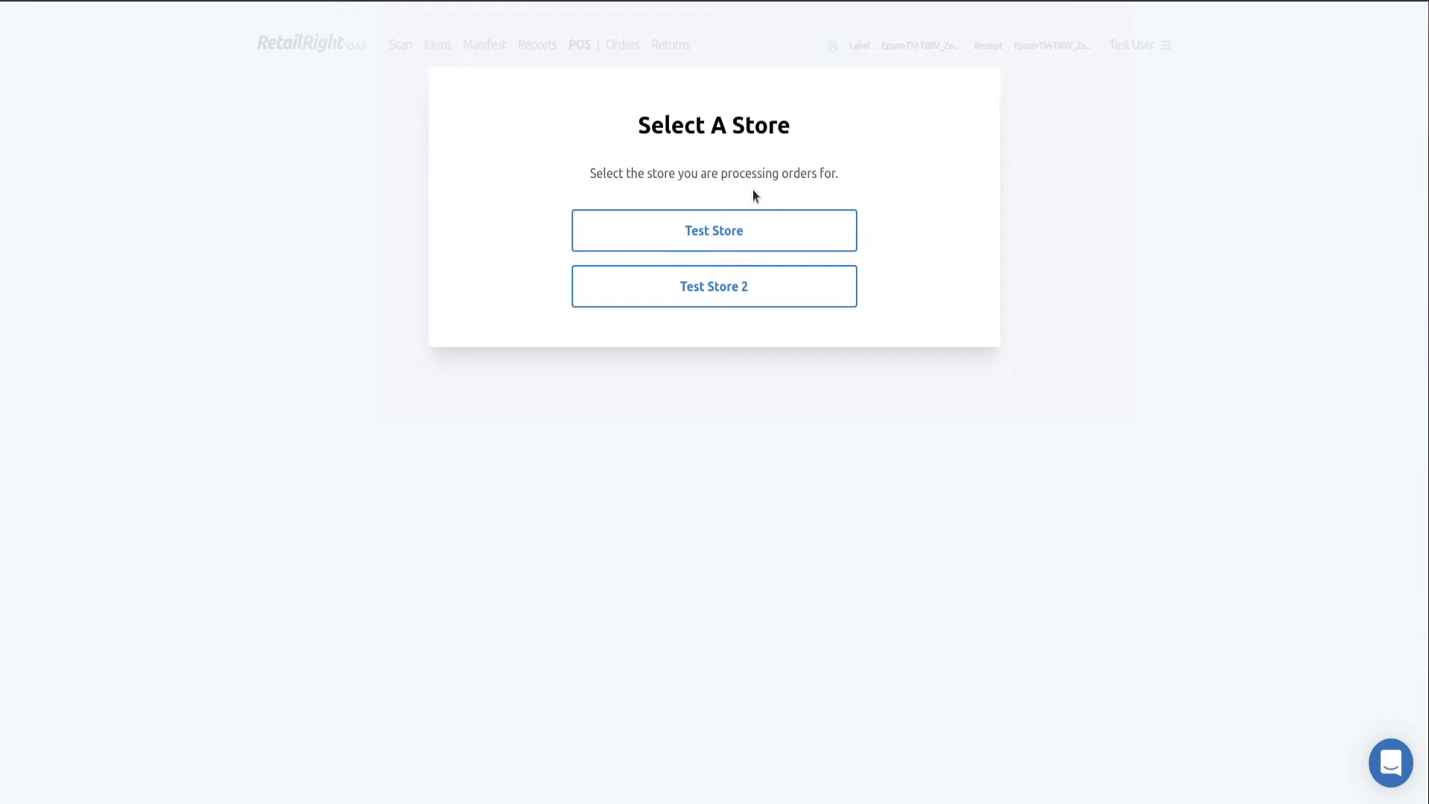
click(727, 236)
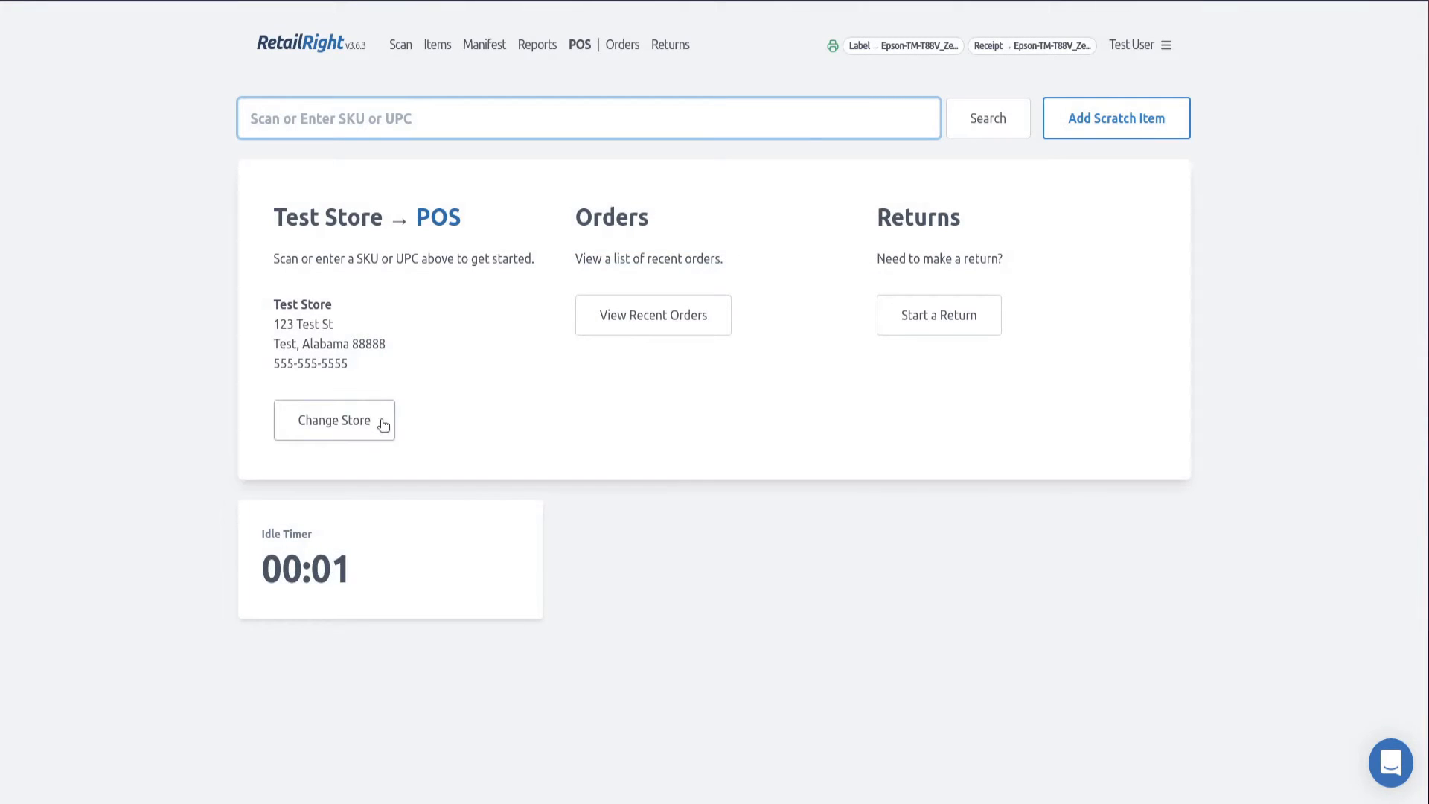
drag(296, 216, 396, 284)
drag(380, 374, 265, 311)
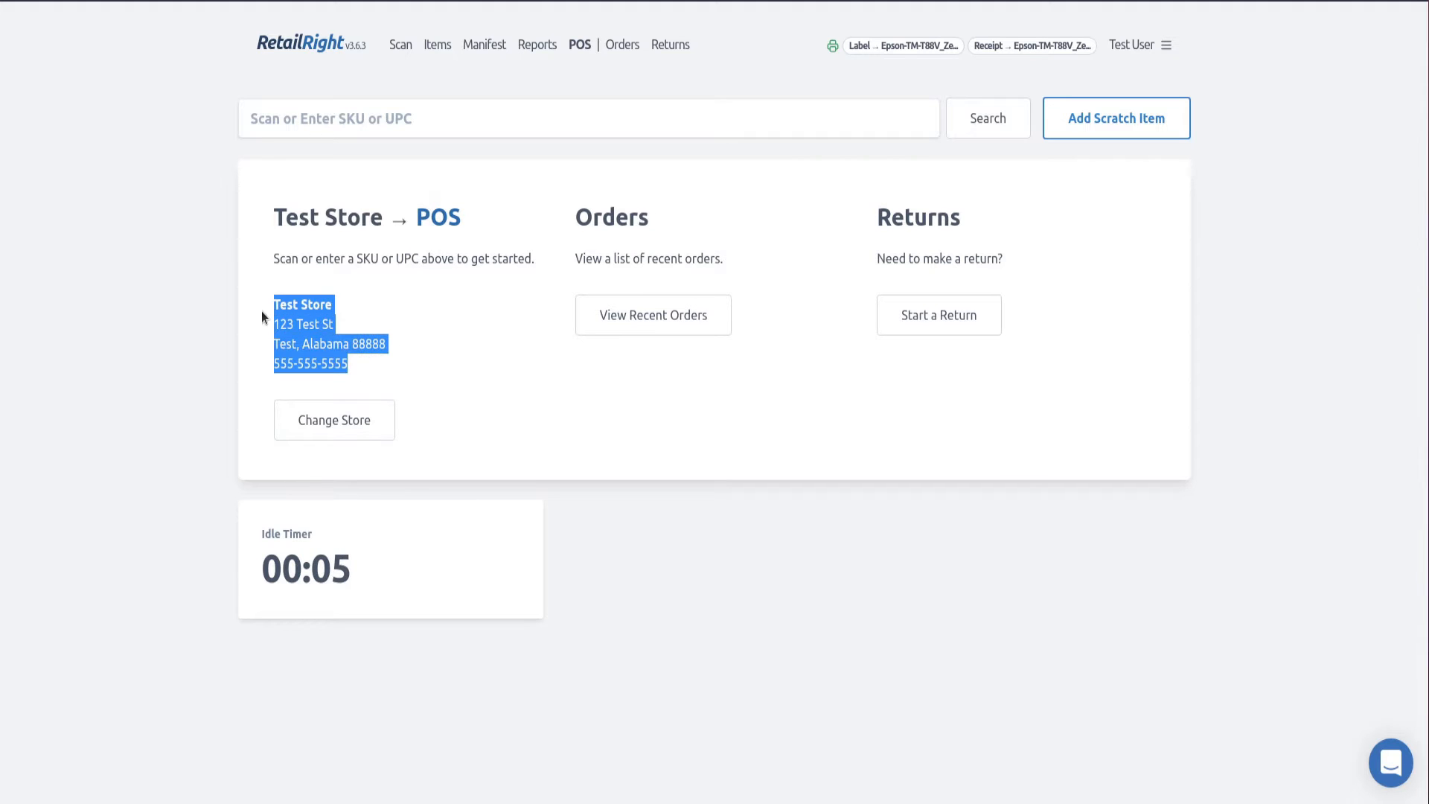
click(424, 331)
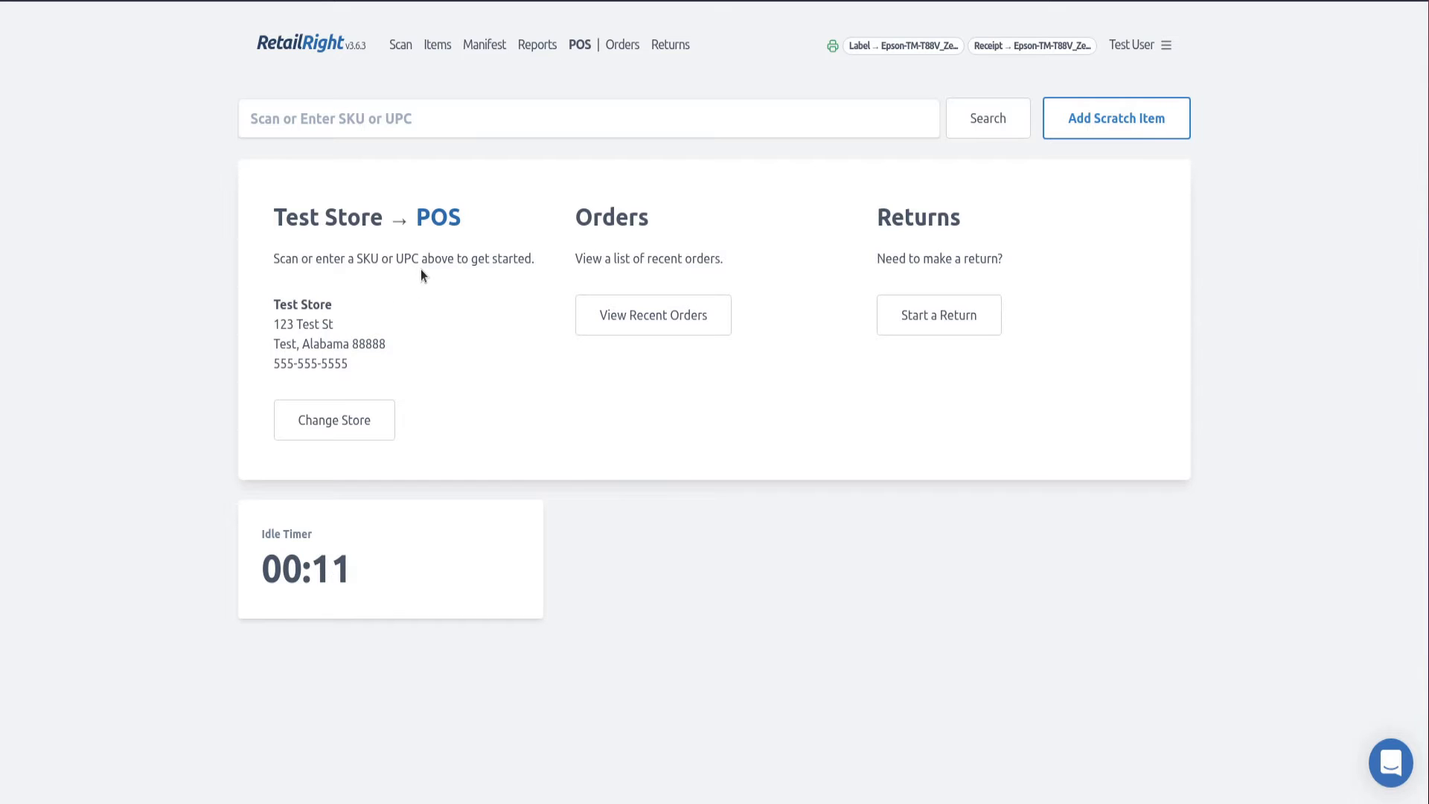
- Switch the point of sale to Test Store 2 and back to Test Store
click(325, 425)
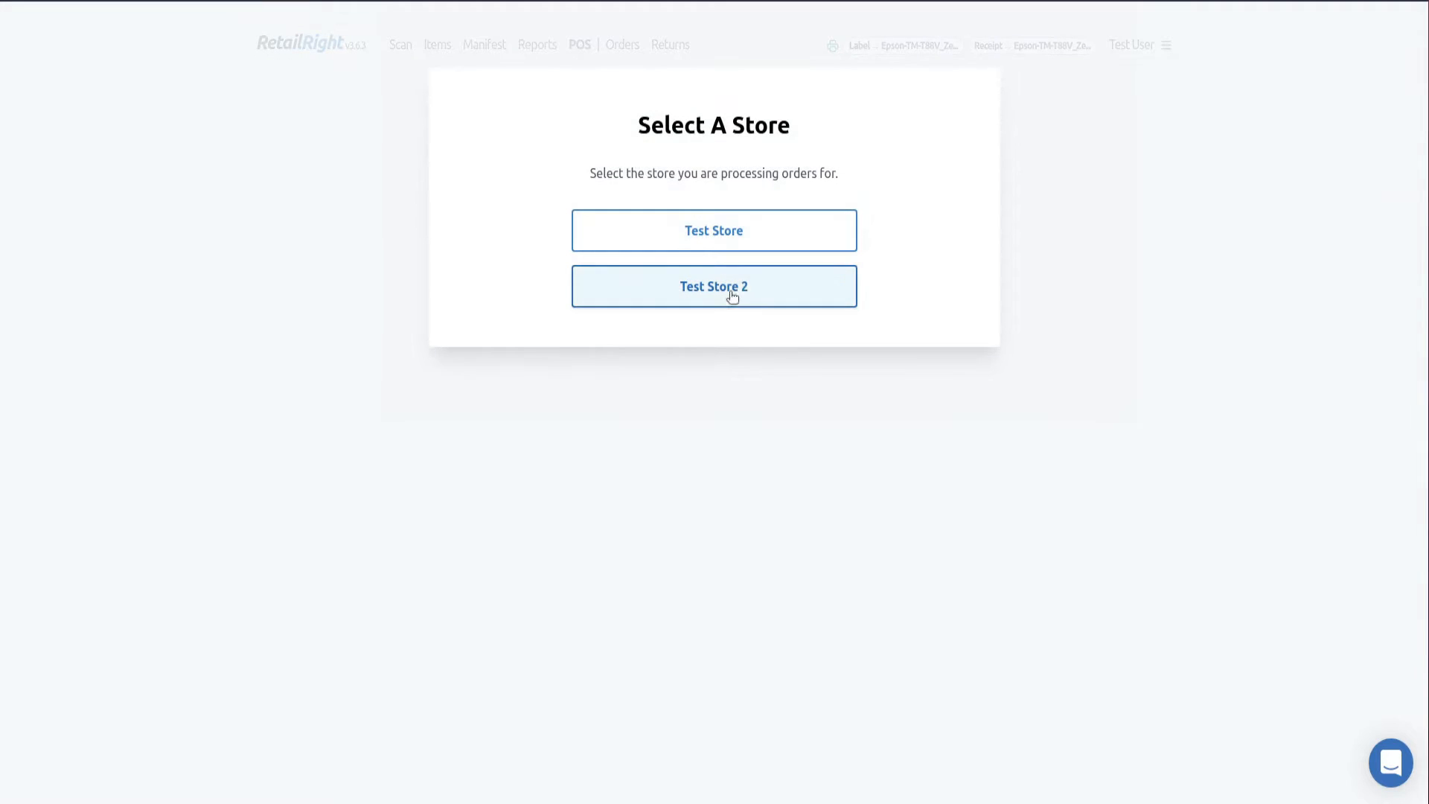
click(660, 288)
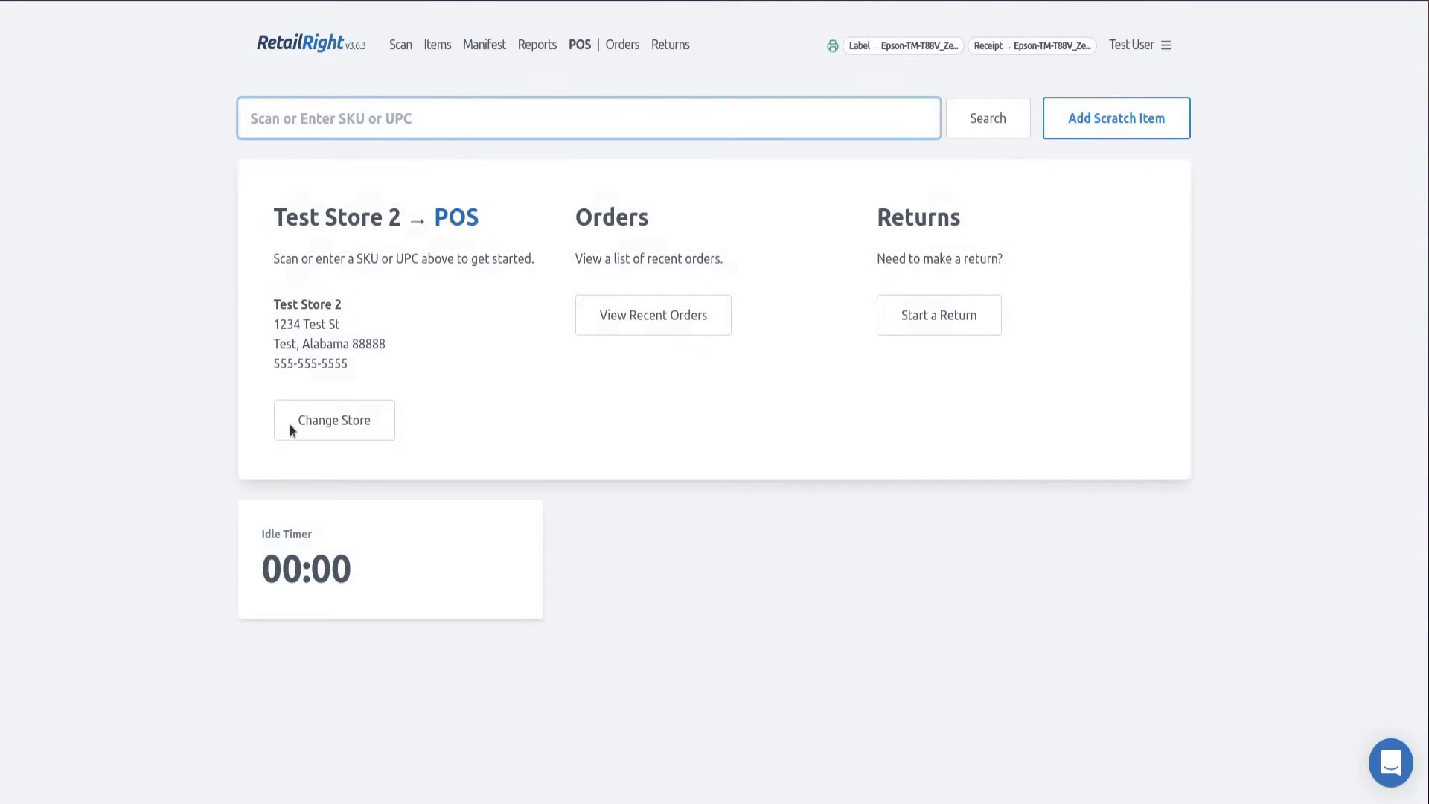
click(351, 415)
click(777, 229)
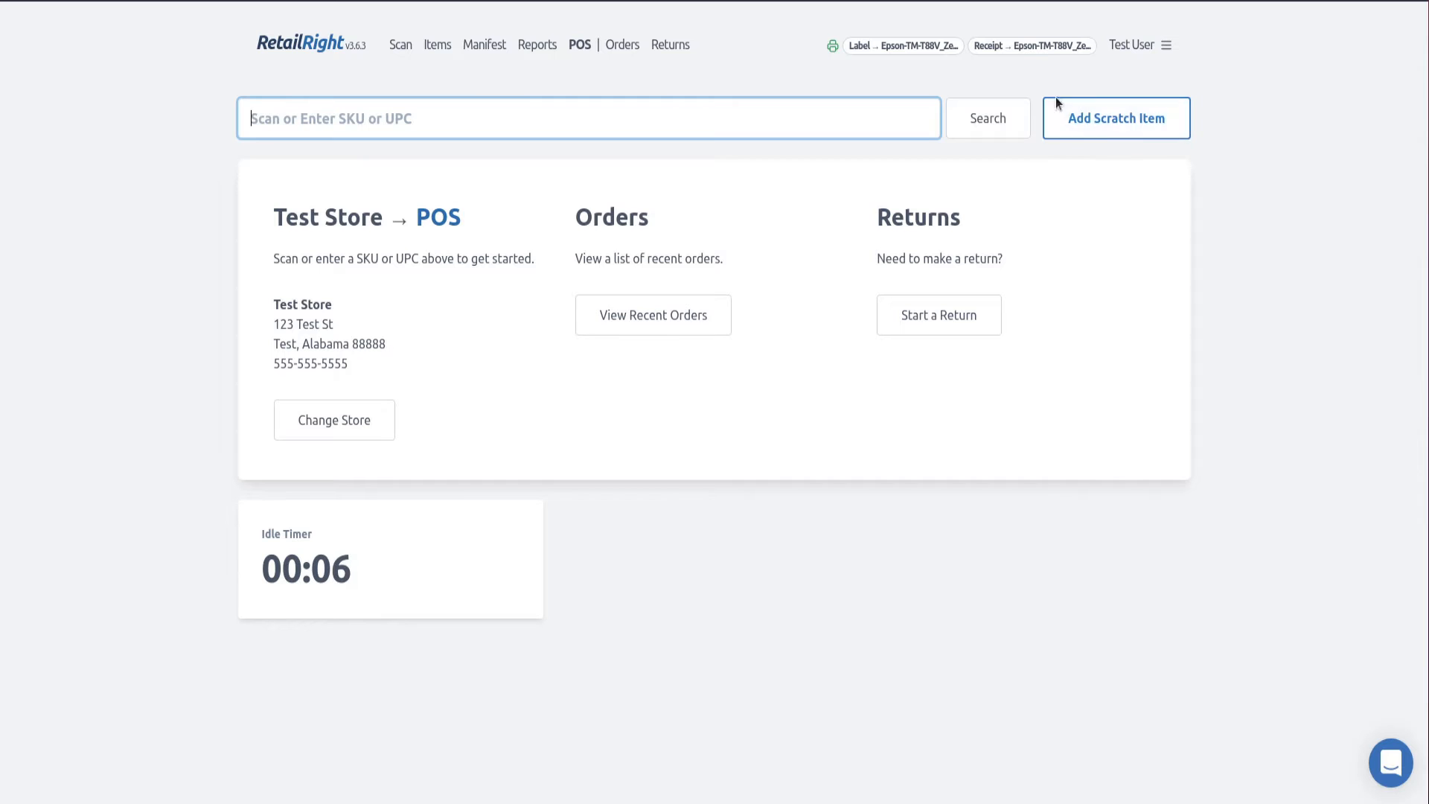
- Find the New-condition Fritos Original Corn Chips in the item inventory and copy its SKU
click(432, 46)
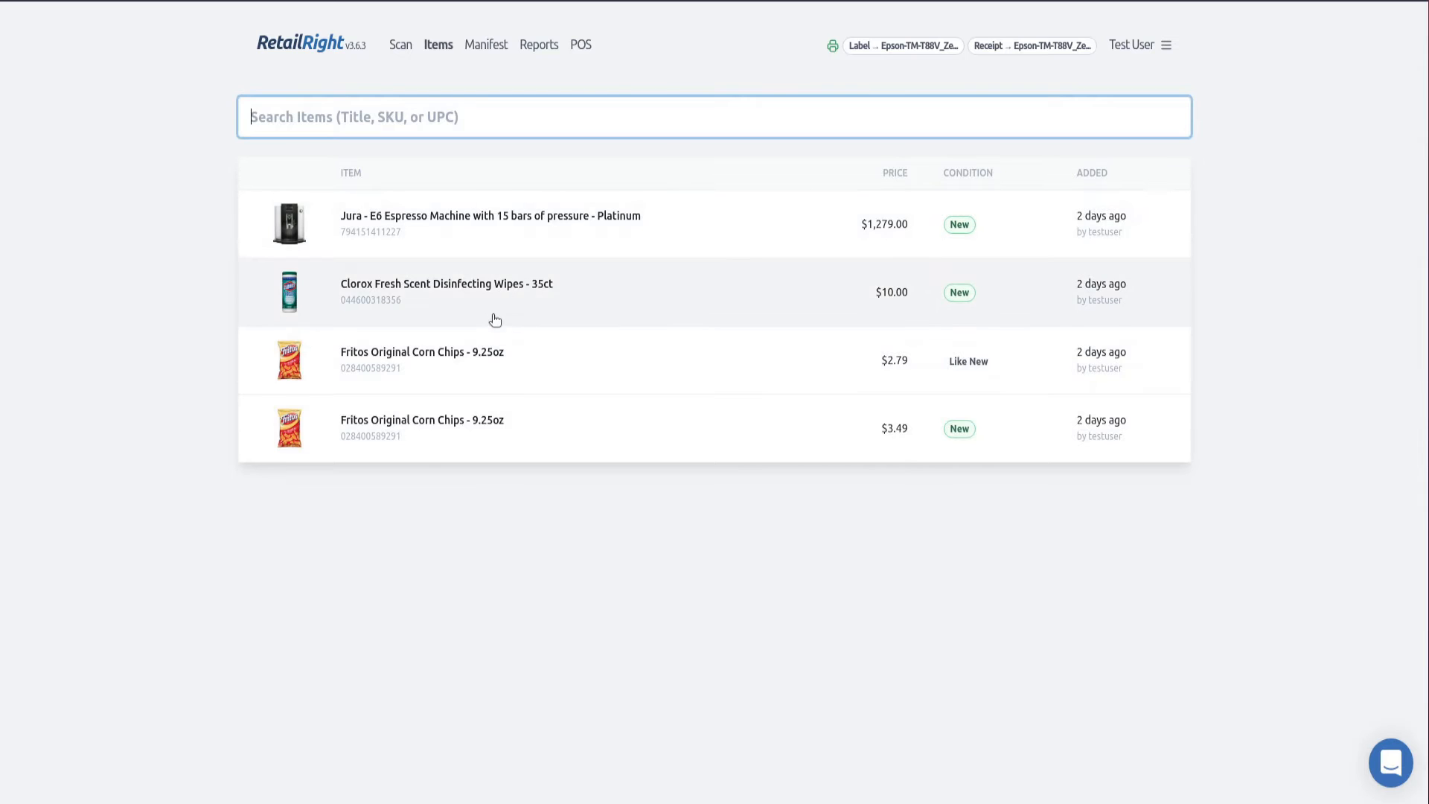
click(498, 316)
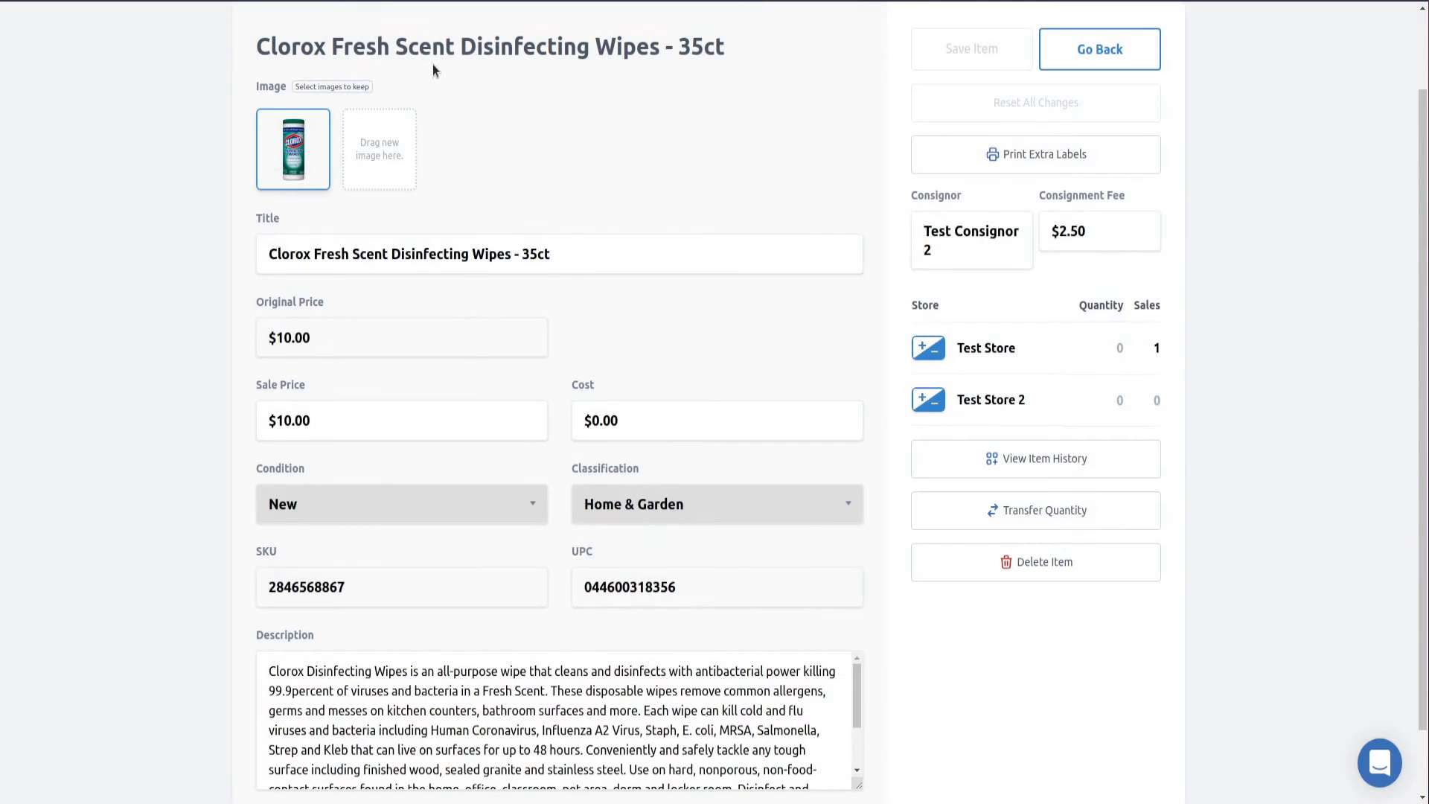
click(1088, 54)
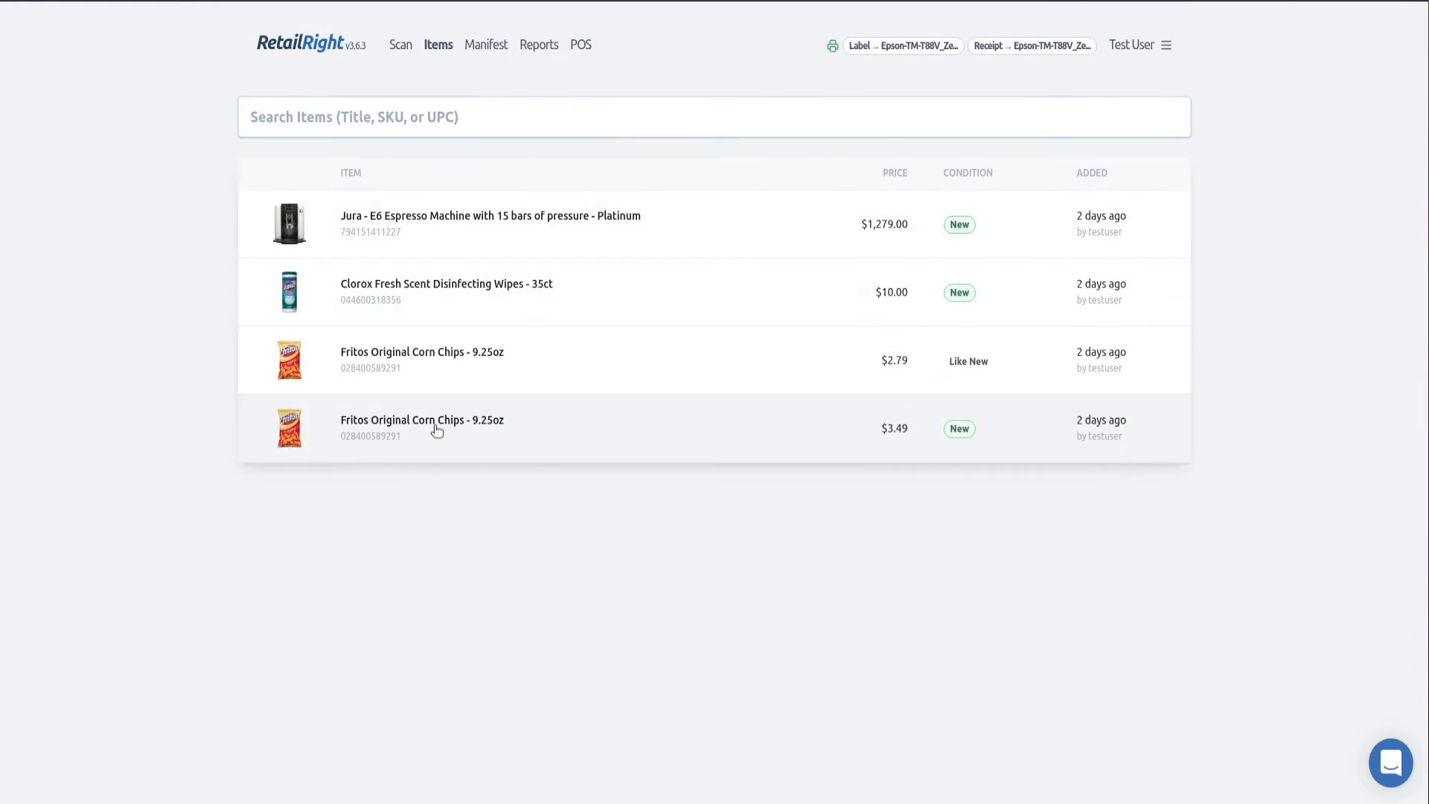
click(437, 425)
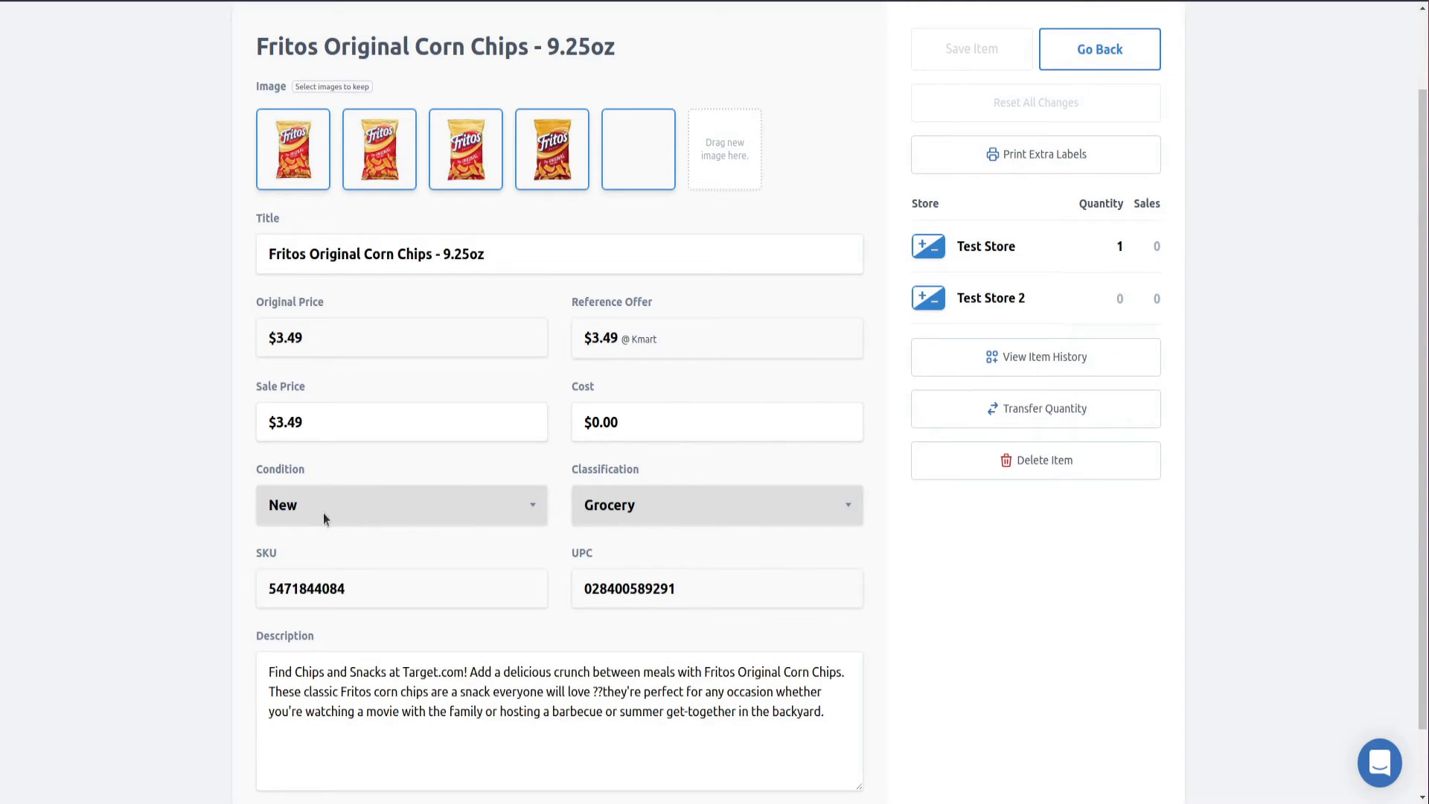
double_click(312, 585)
key(ctrl+c)
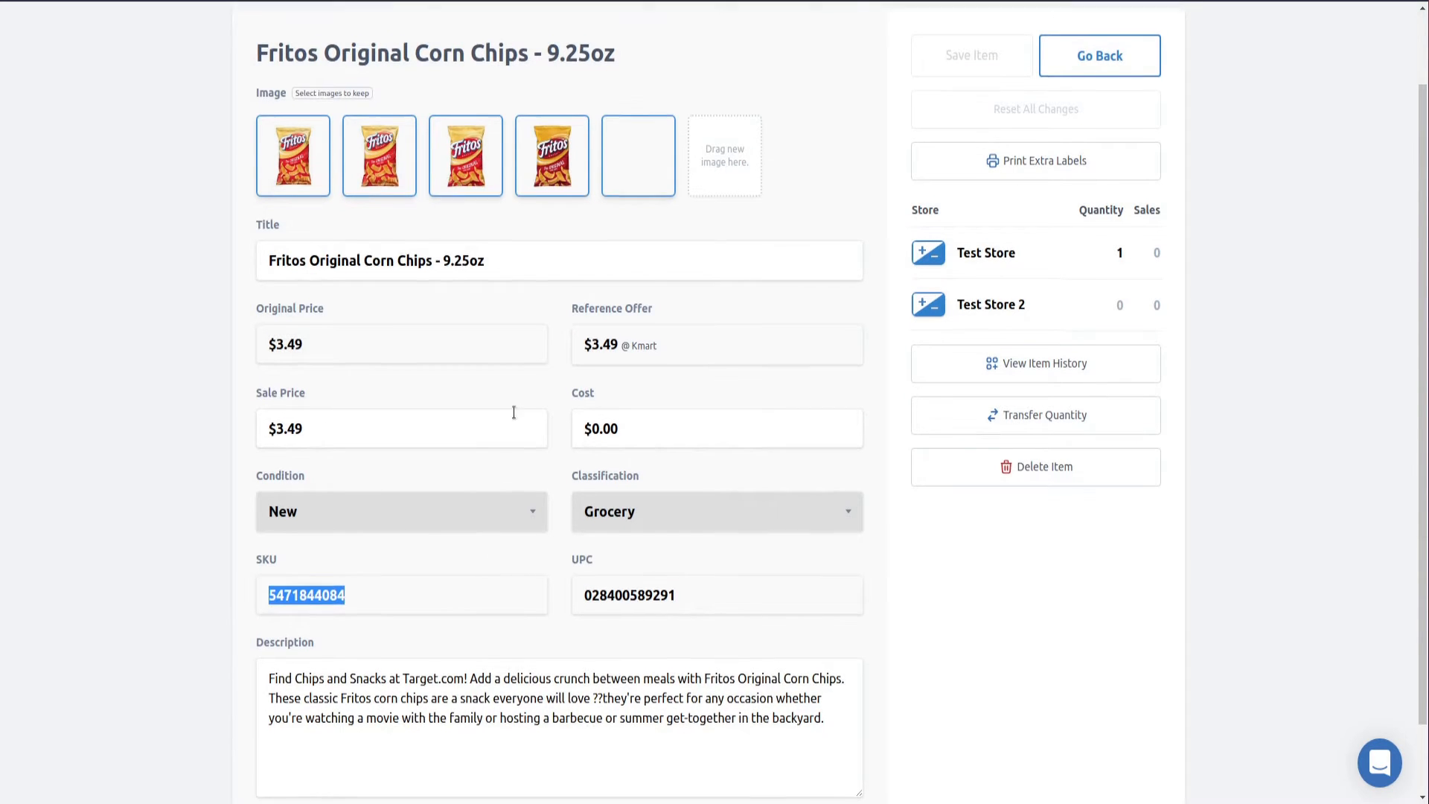
- Add the Fritos Original Corn Chips to a POS order using the copied SKU
scroll(543, 224, up, 2)
click(578, 49)
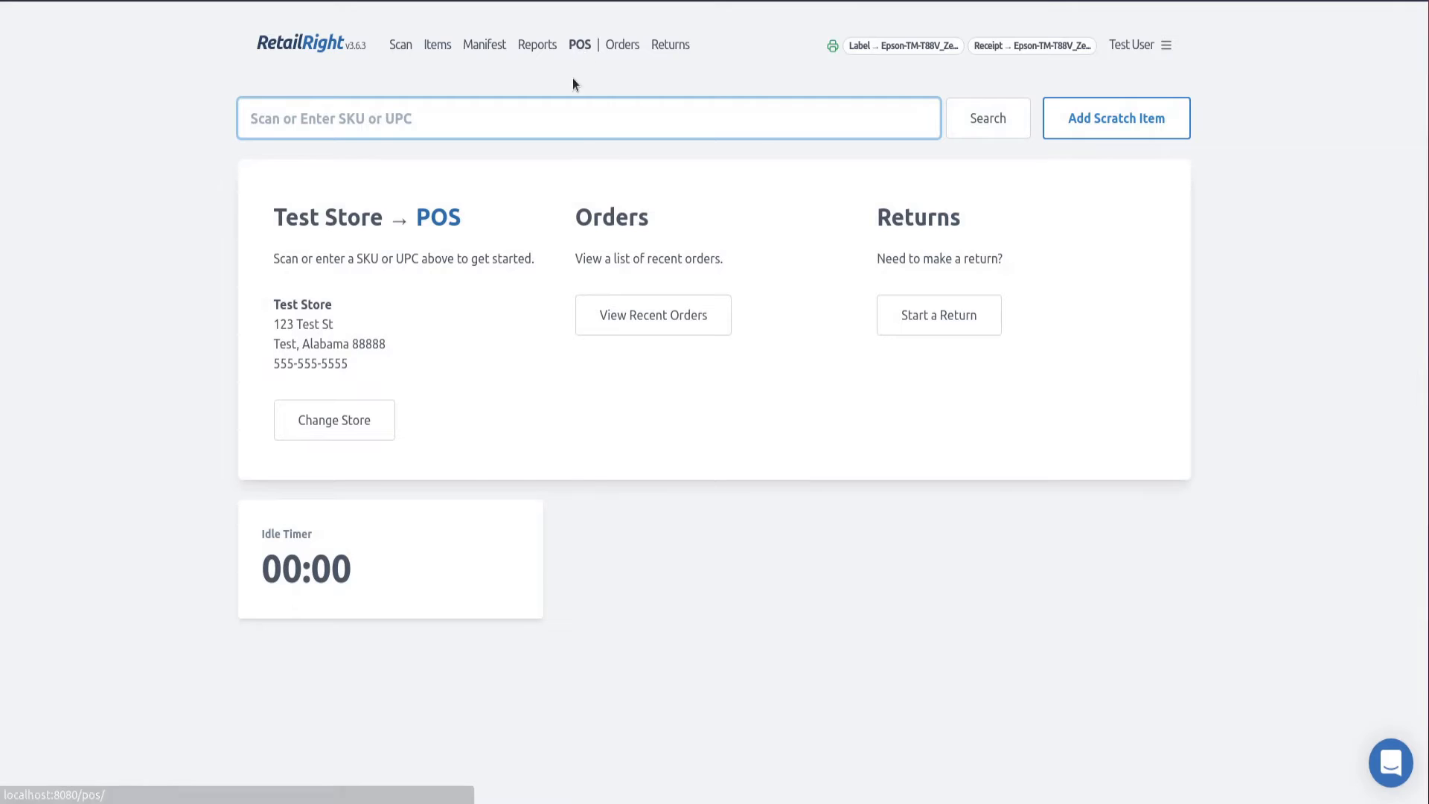
key(ctrl+v)
key(Return)
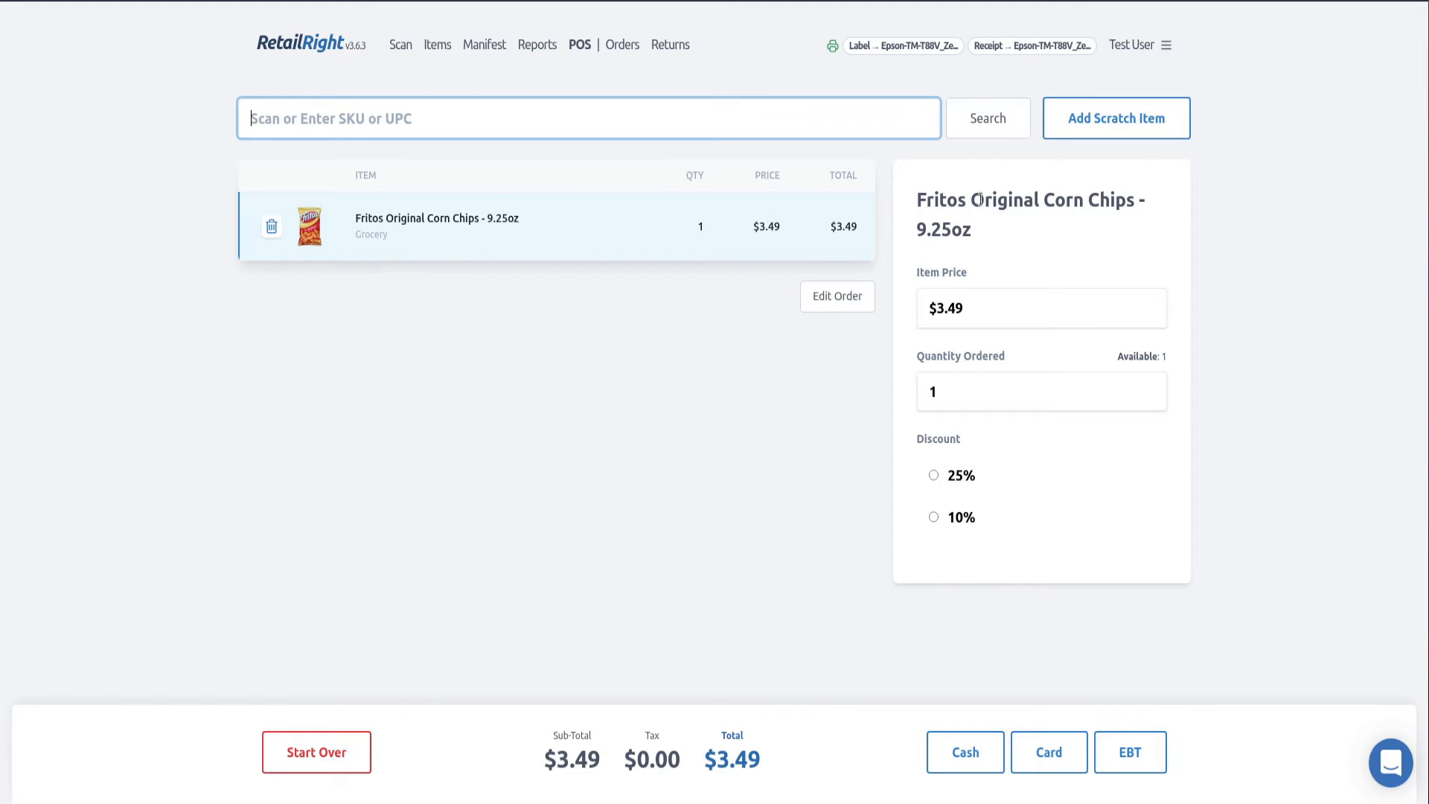
- Make the Grocery classification of Test Store taxed, applying the change to this store only
click(1158, 46)
click(1102, 113)
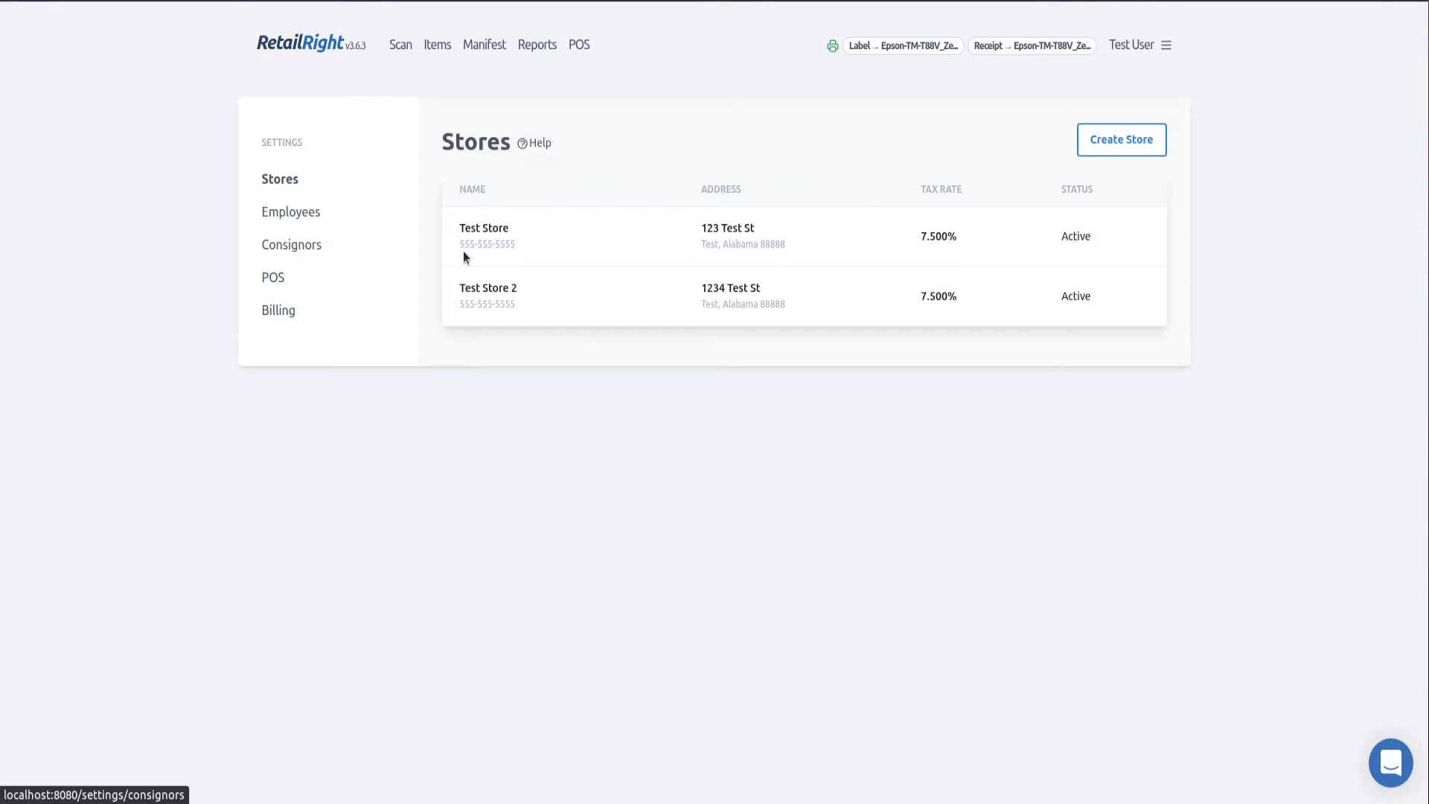
click(887, 238)
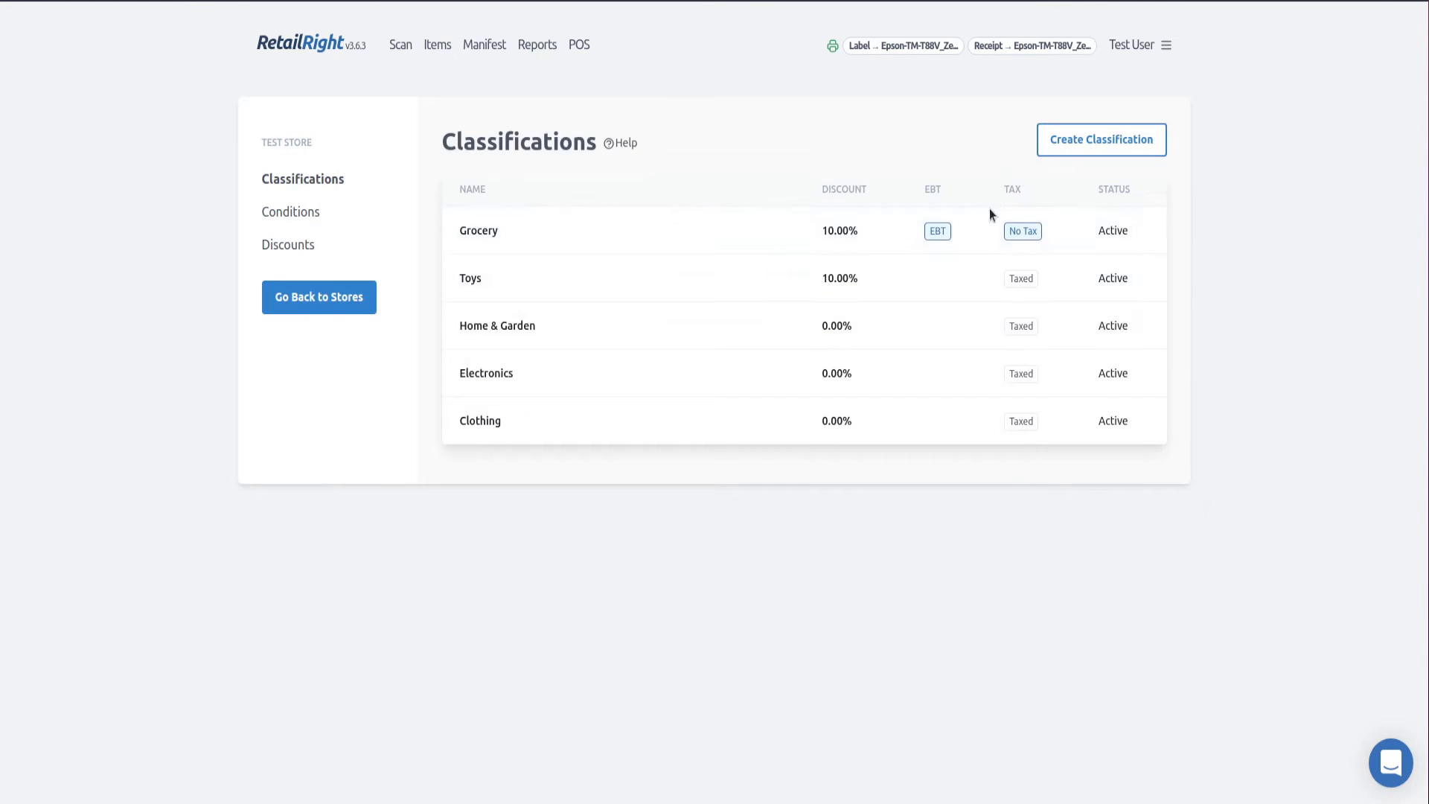
click(776, 233)
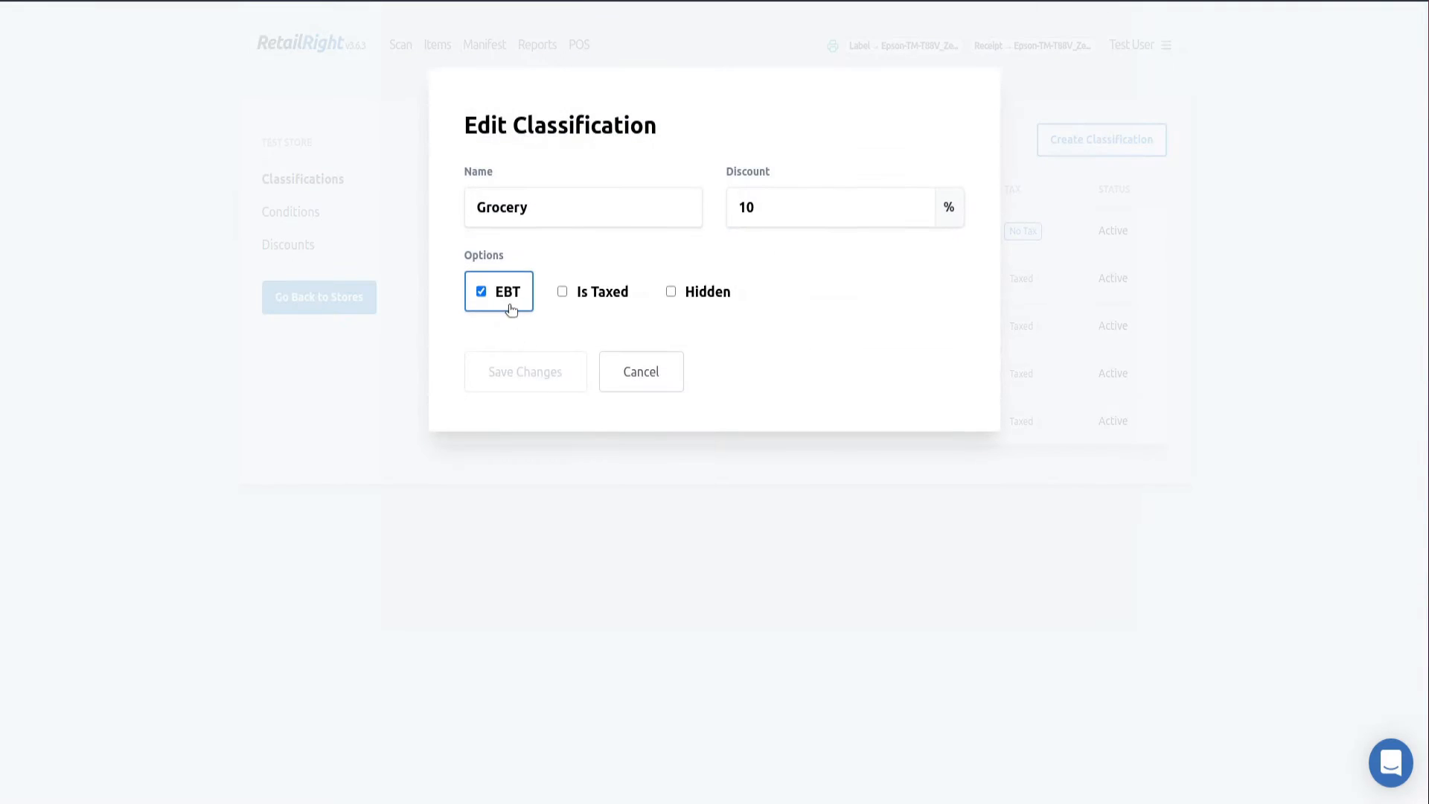
click(606, 301)
click(570, 362)
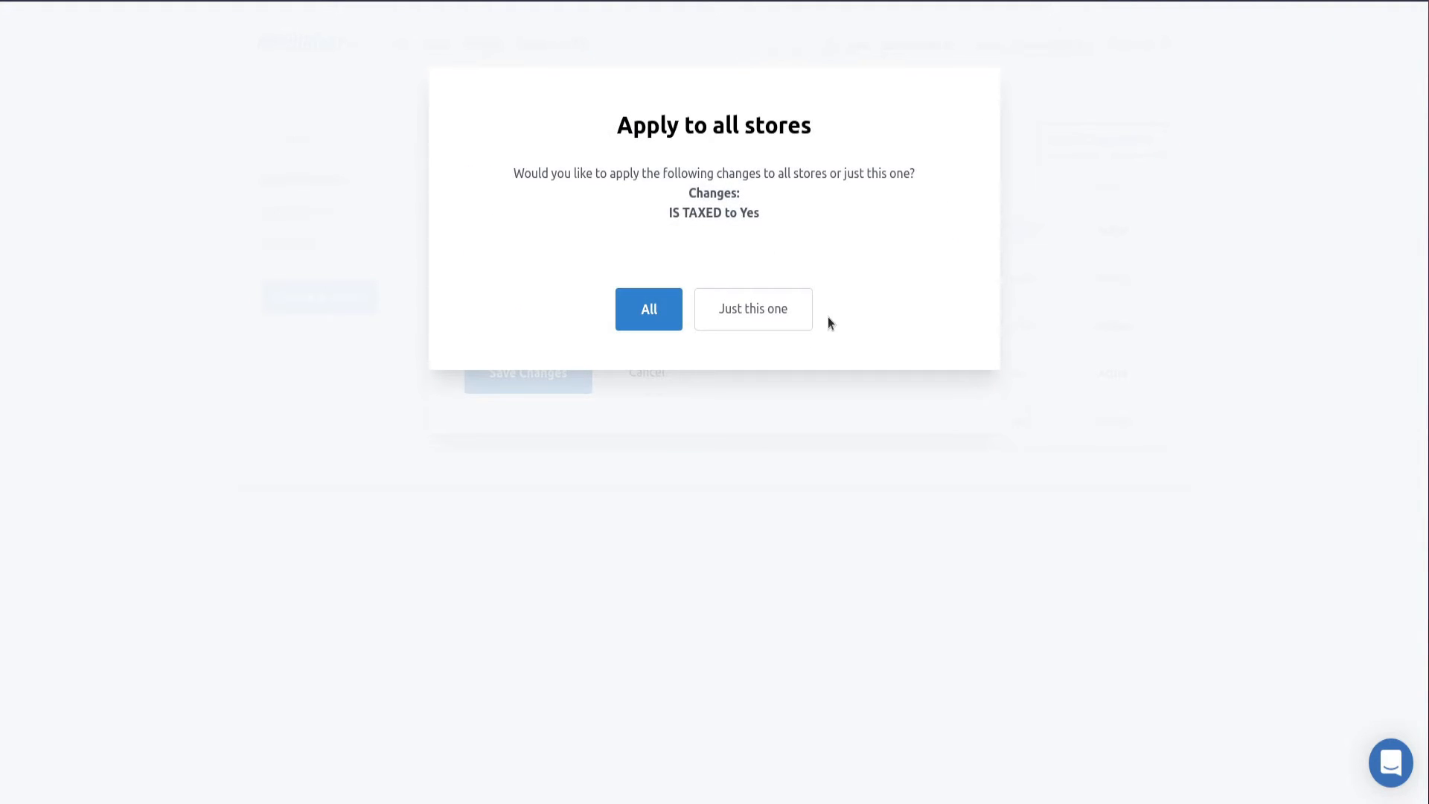
click(739, 313)
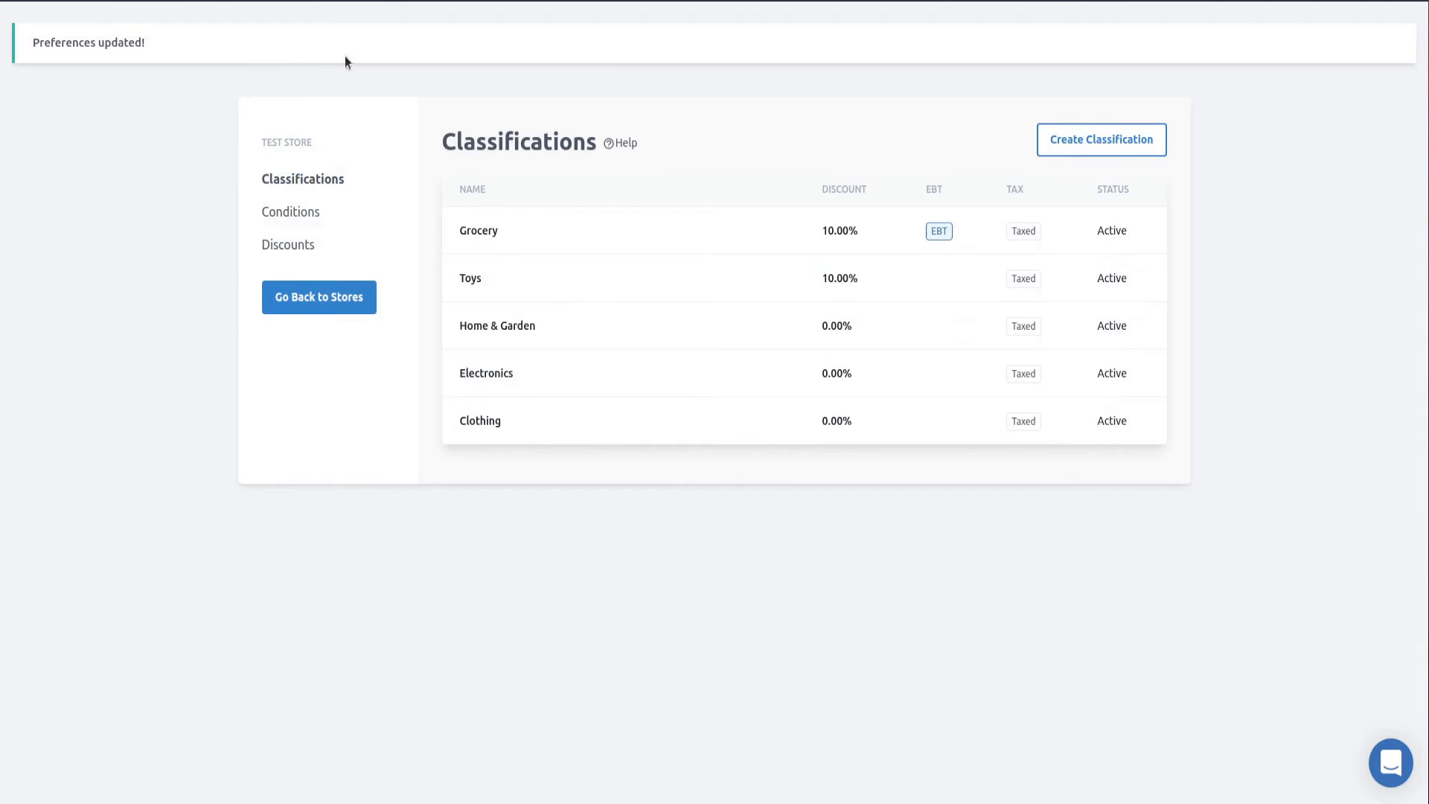
click(581, 46)
text(5471844084)
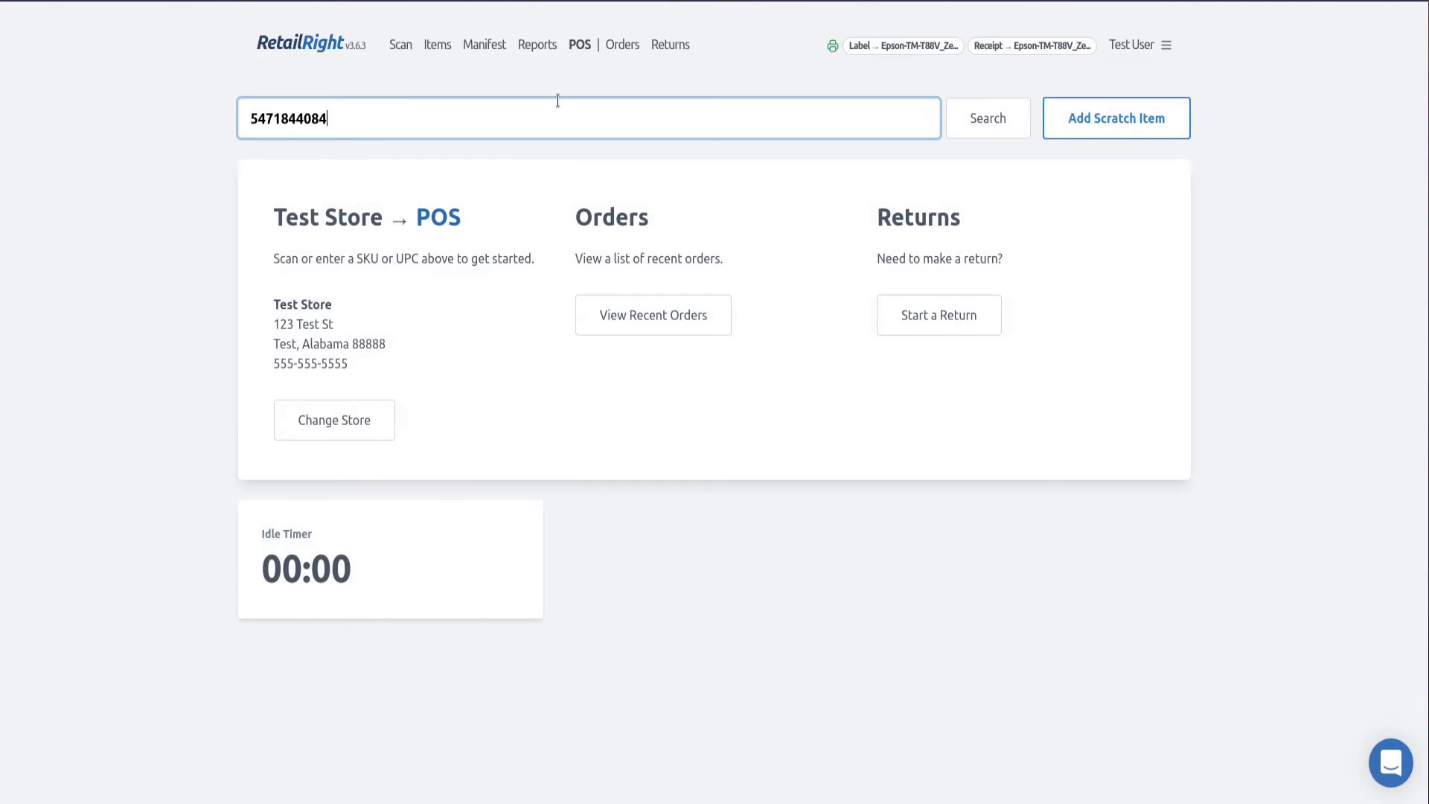
key(Return)
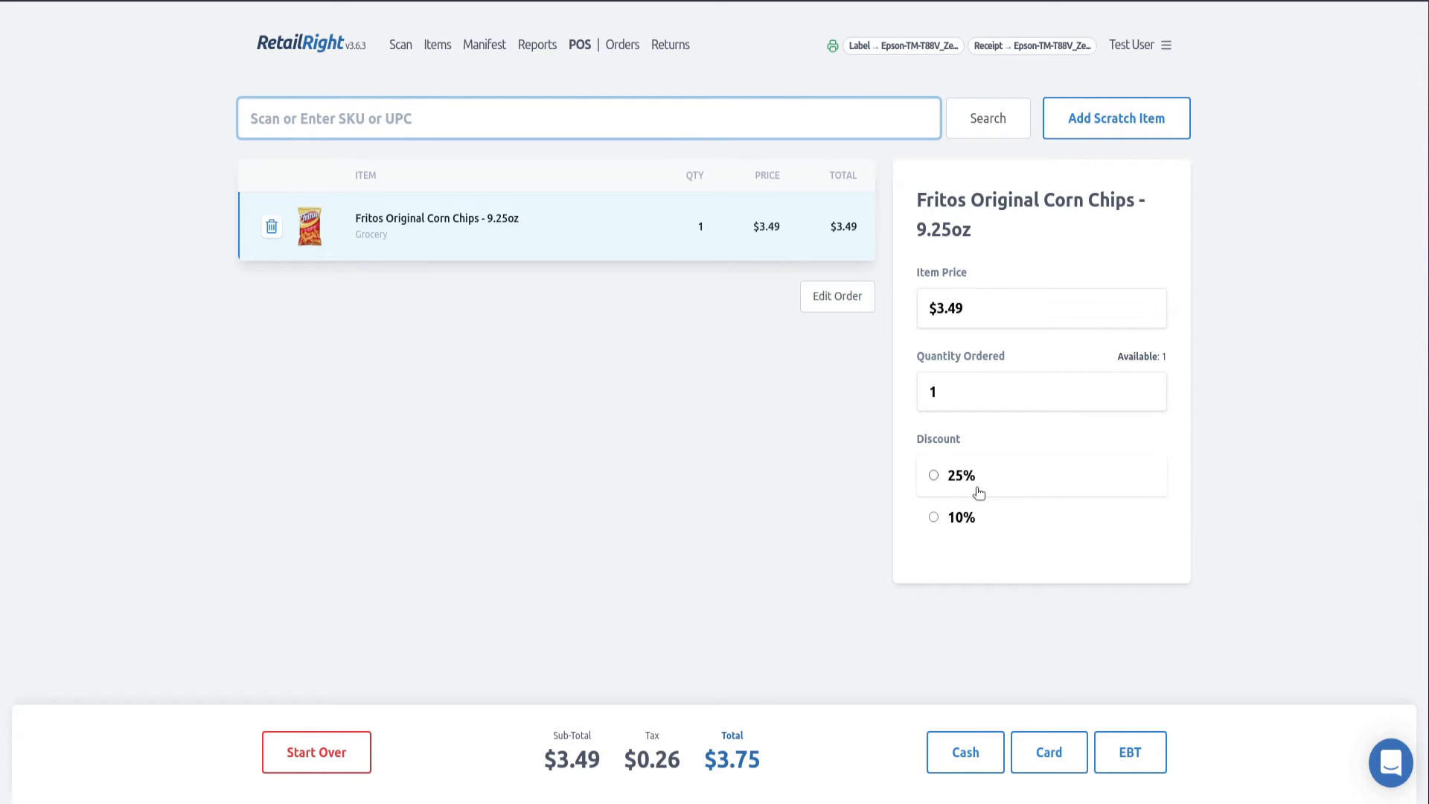
- Try a 10% discount and a $3.00 item price on the corn chips, reverting each one
click(952, 524)
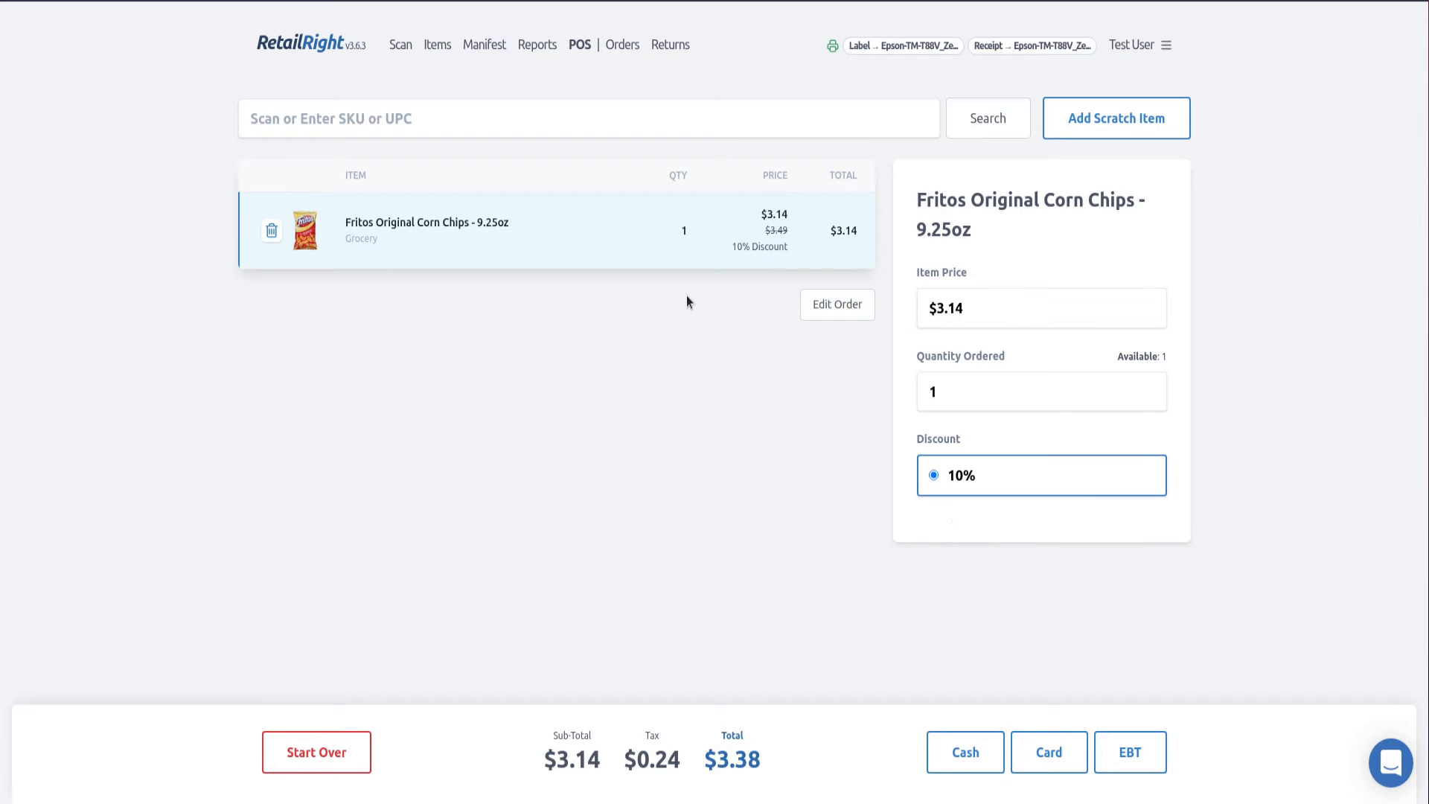
click(1005, 475)
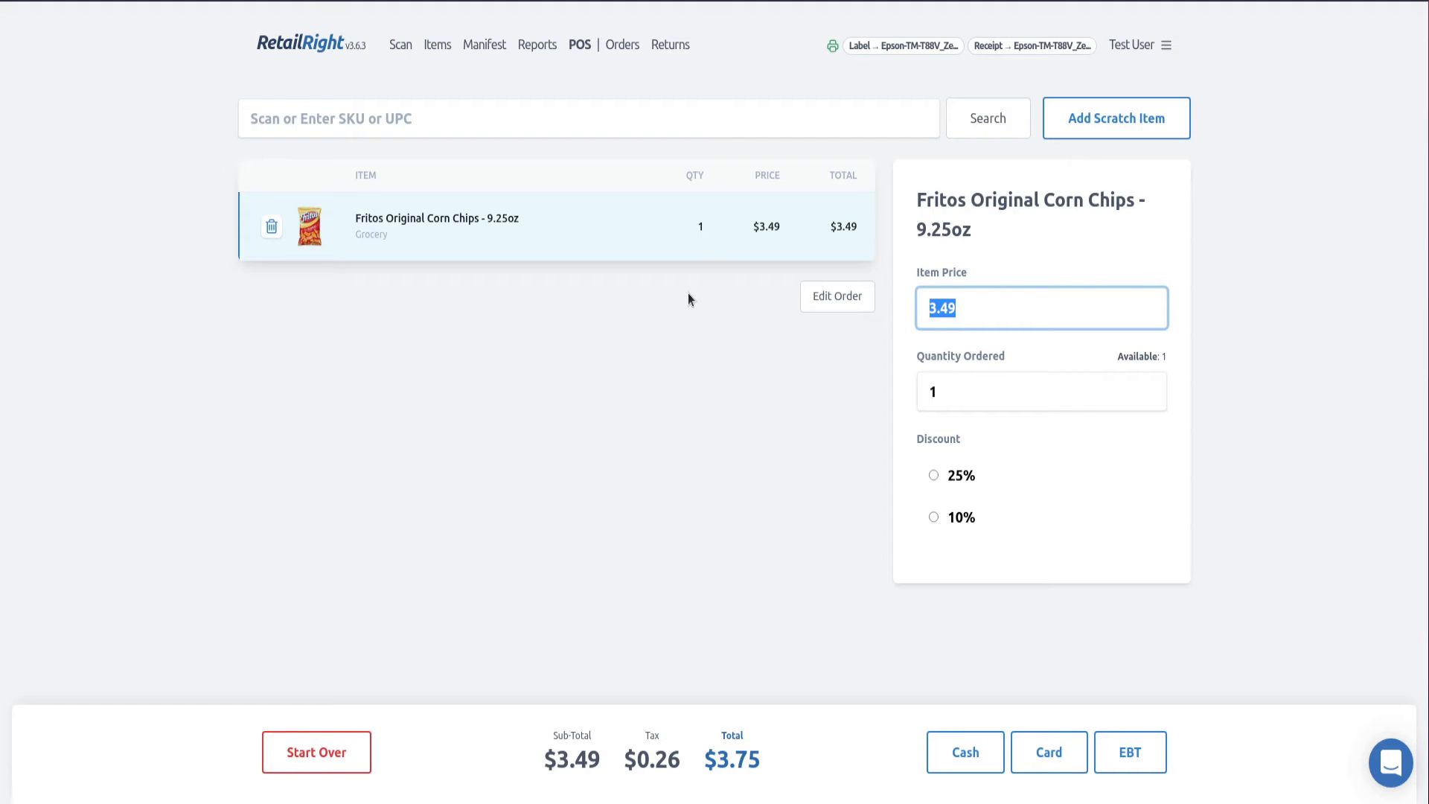
text(3)
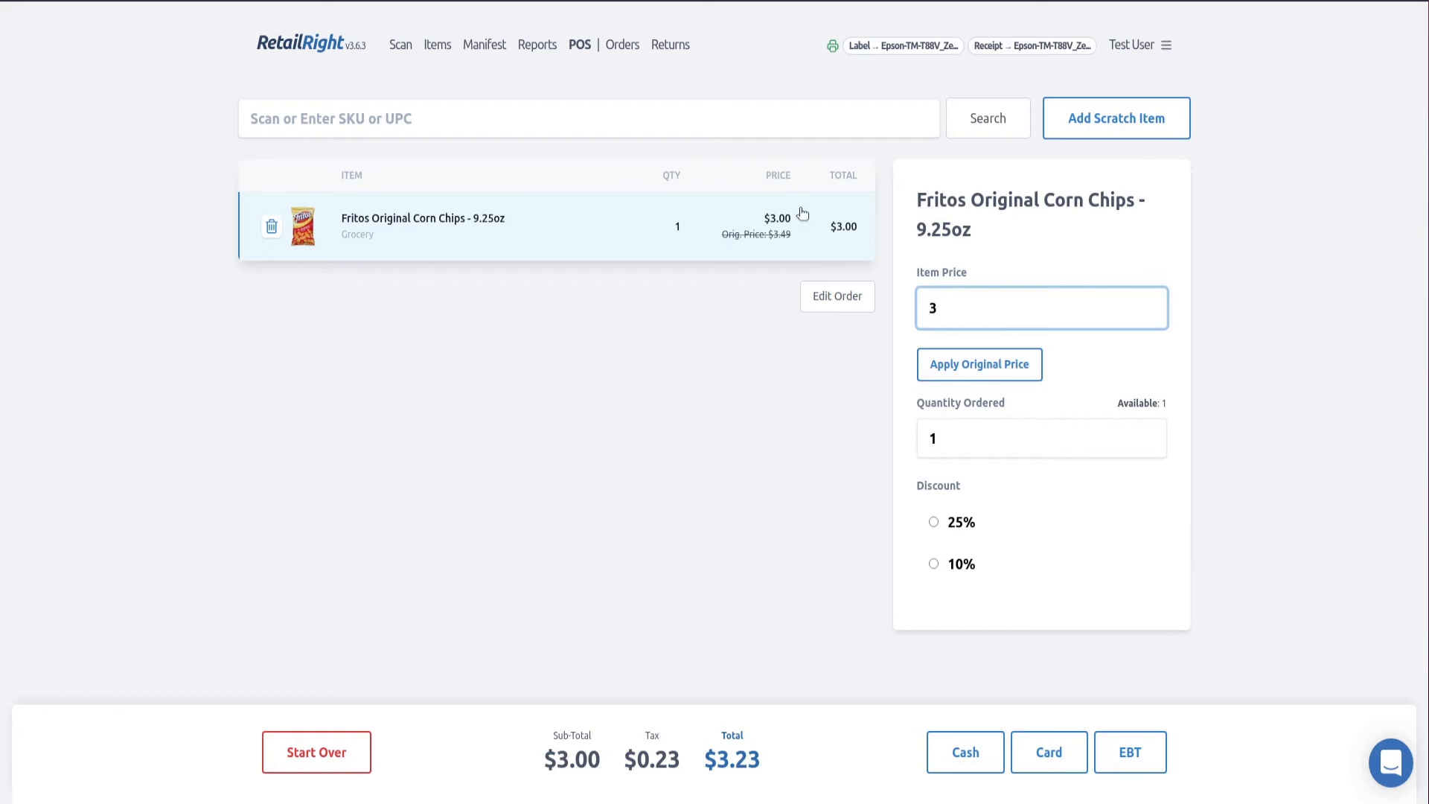
click(726, 442)
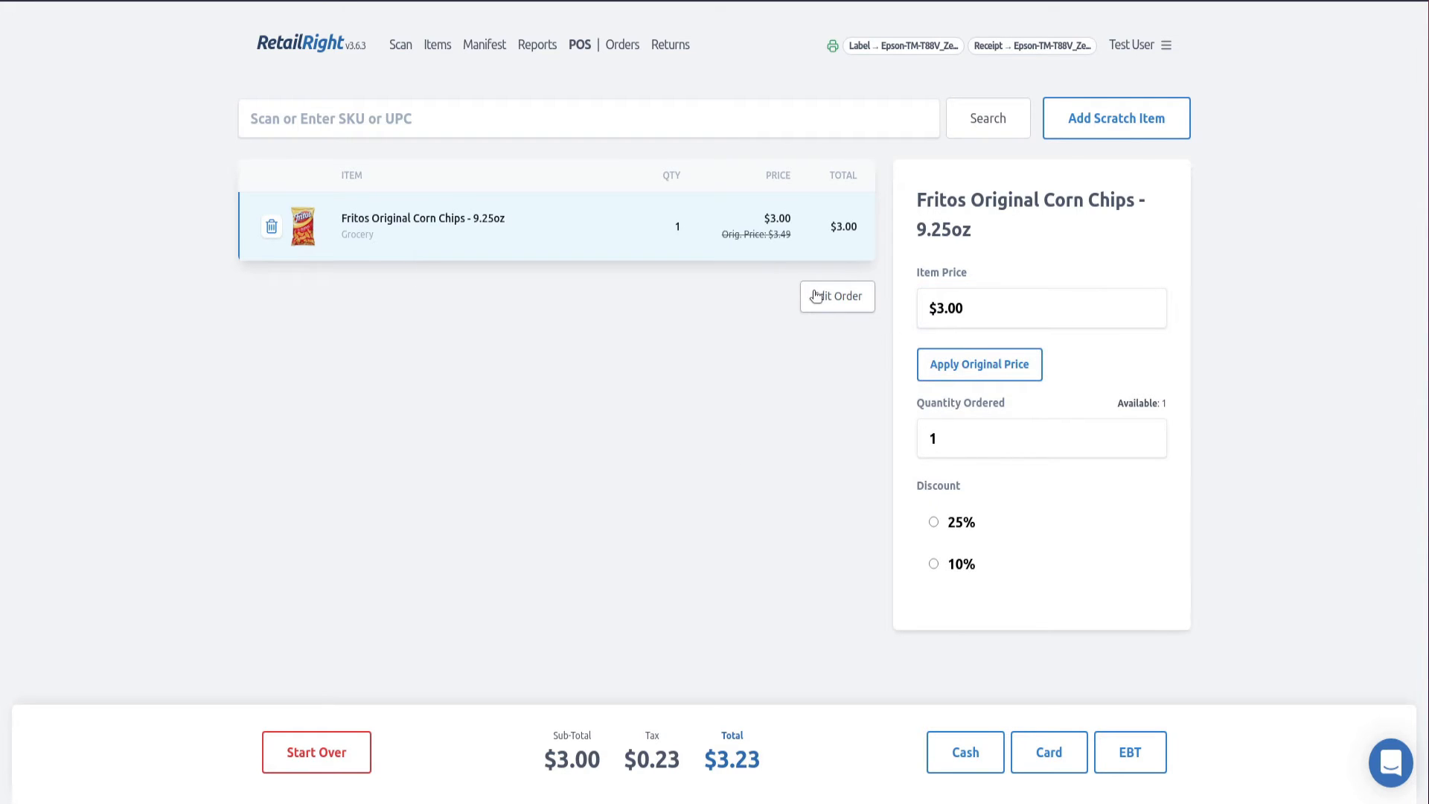
click(1014, 364)
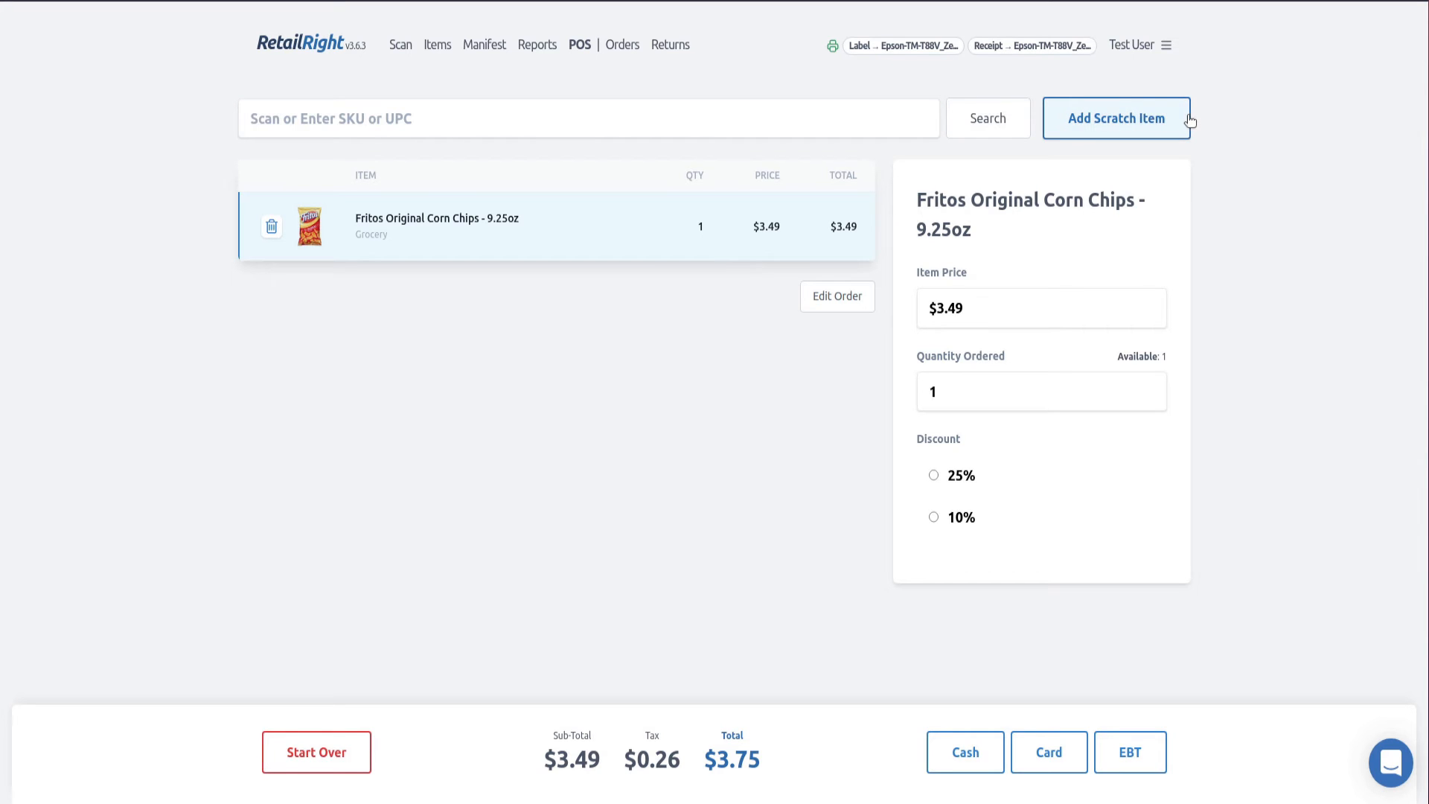
- Add a scratch item to the order with a price of $5.00 and the Electronics classification
click(1161, 119)
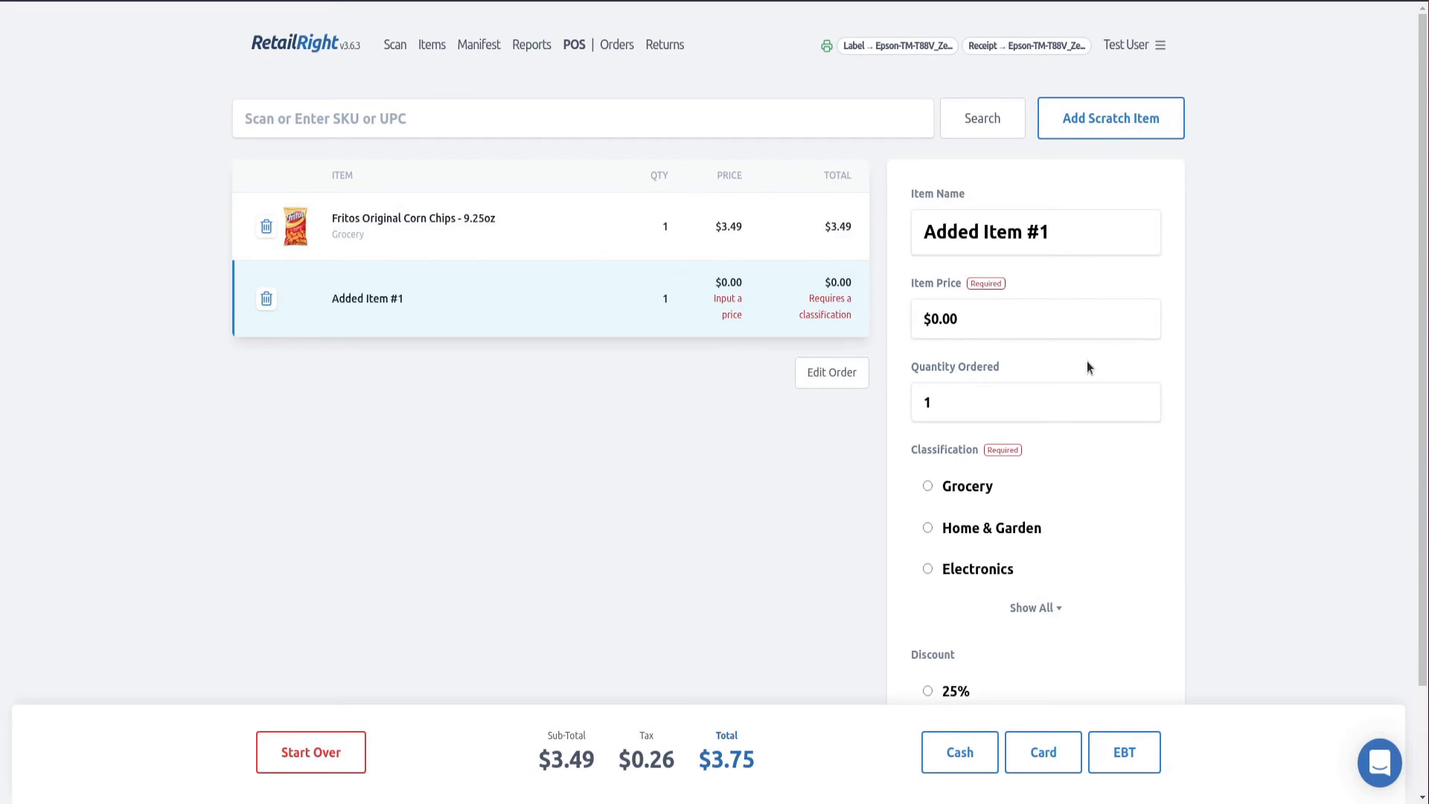
click(1064, 215)
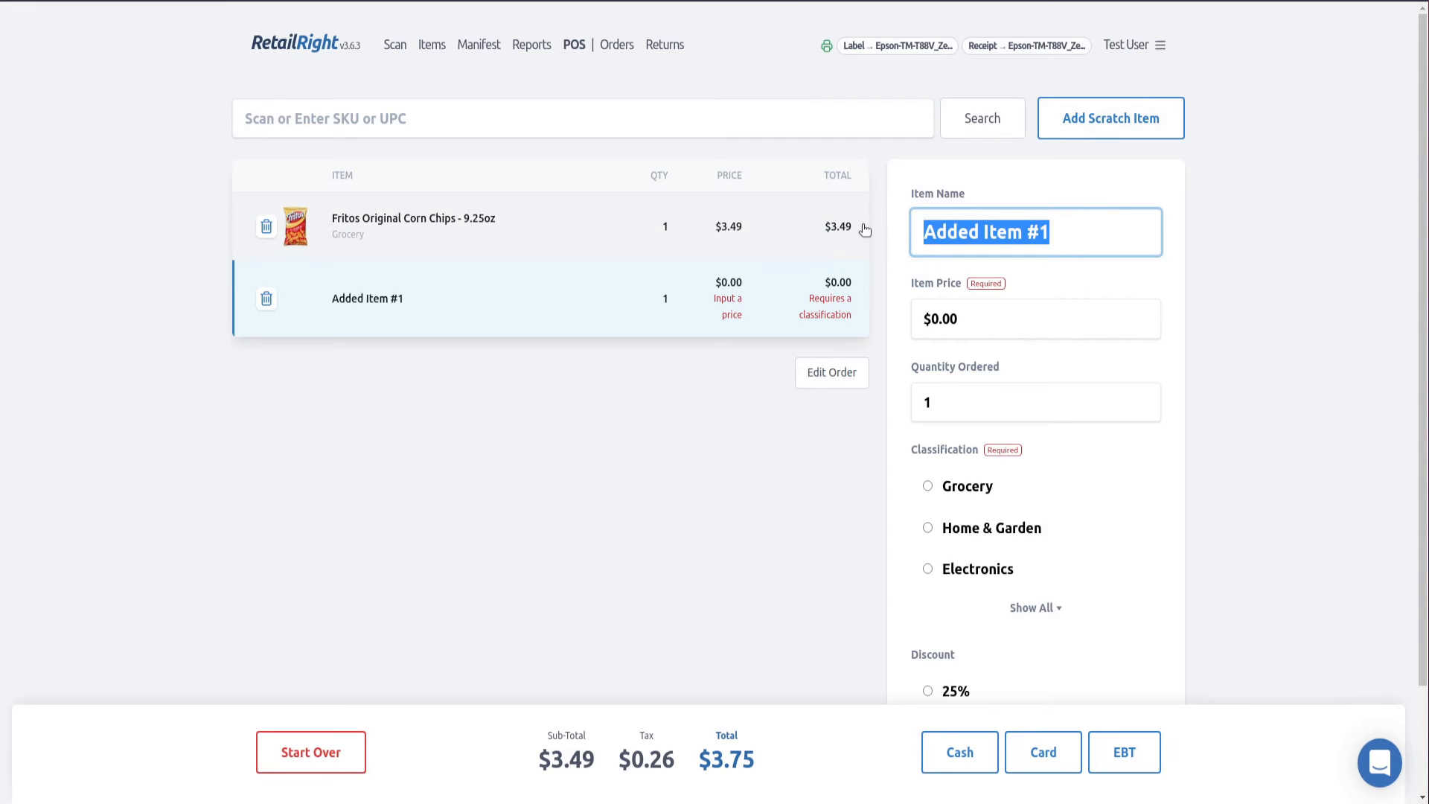
click(1002, 321)
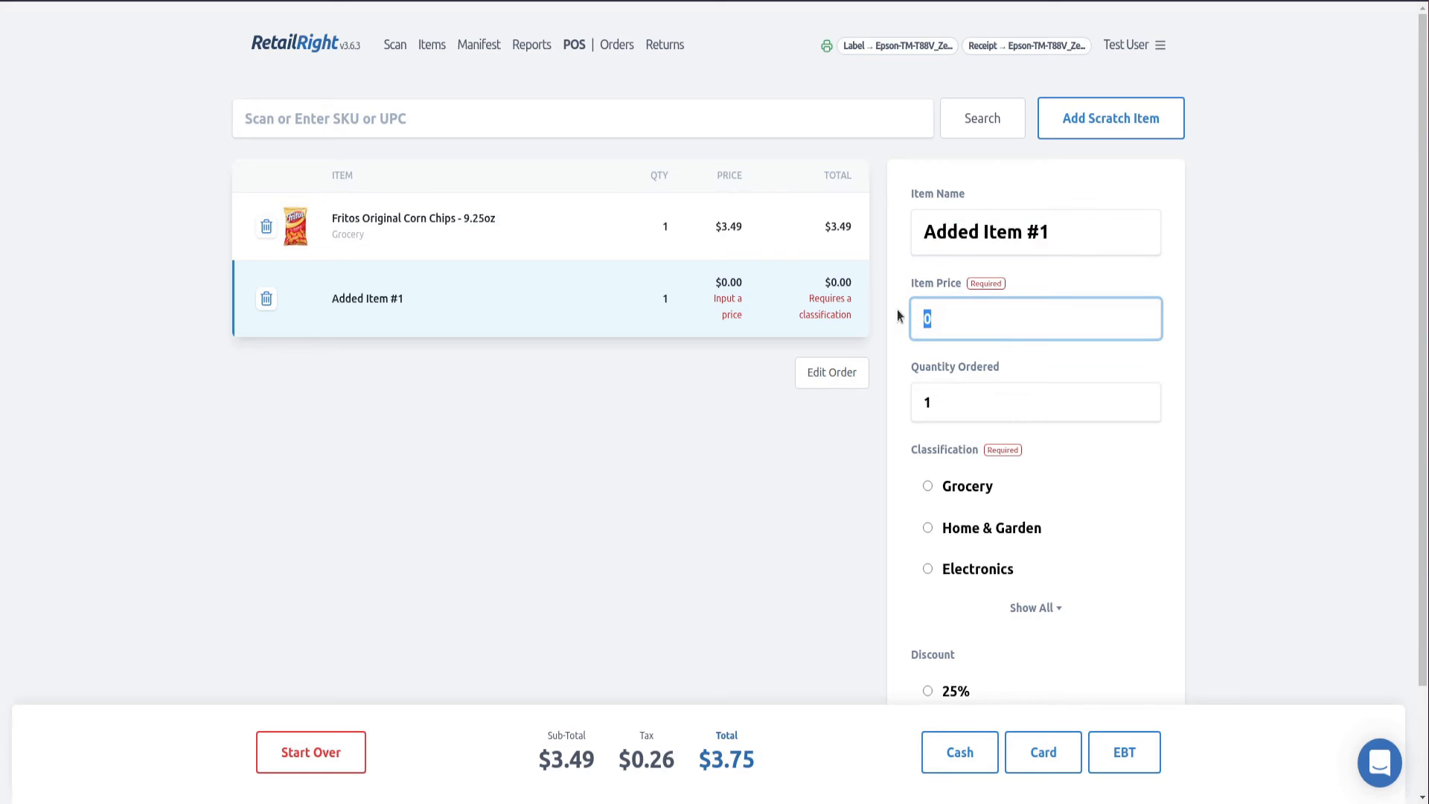
text(5)
click(865, 477)
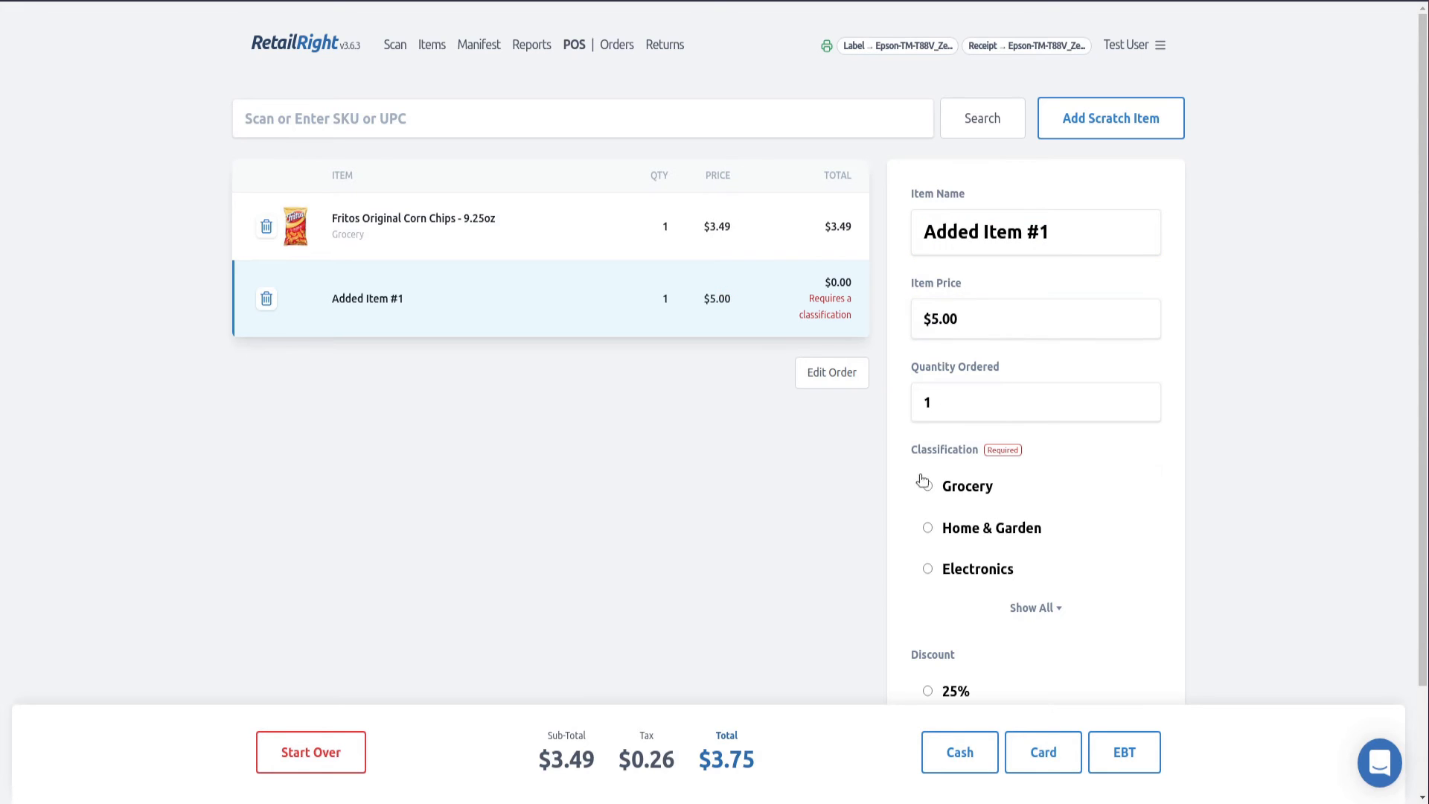
click(995, 570)
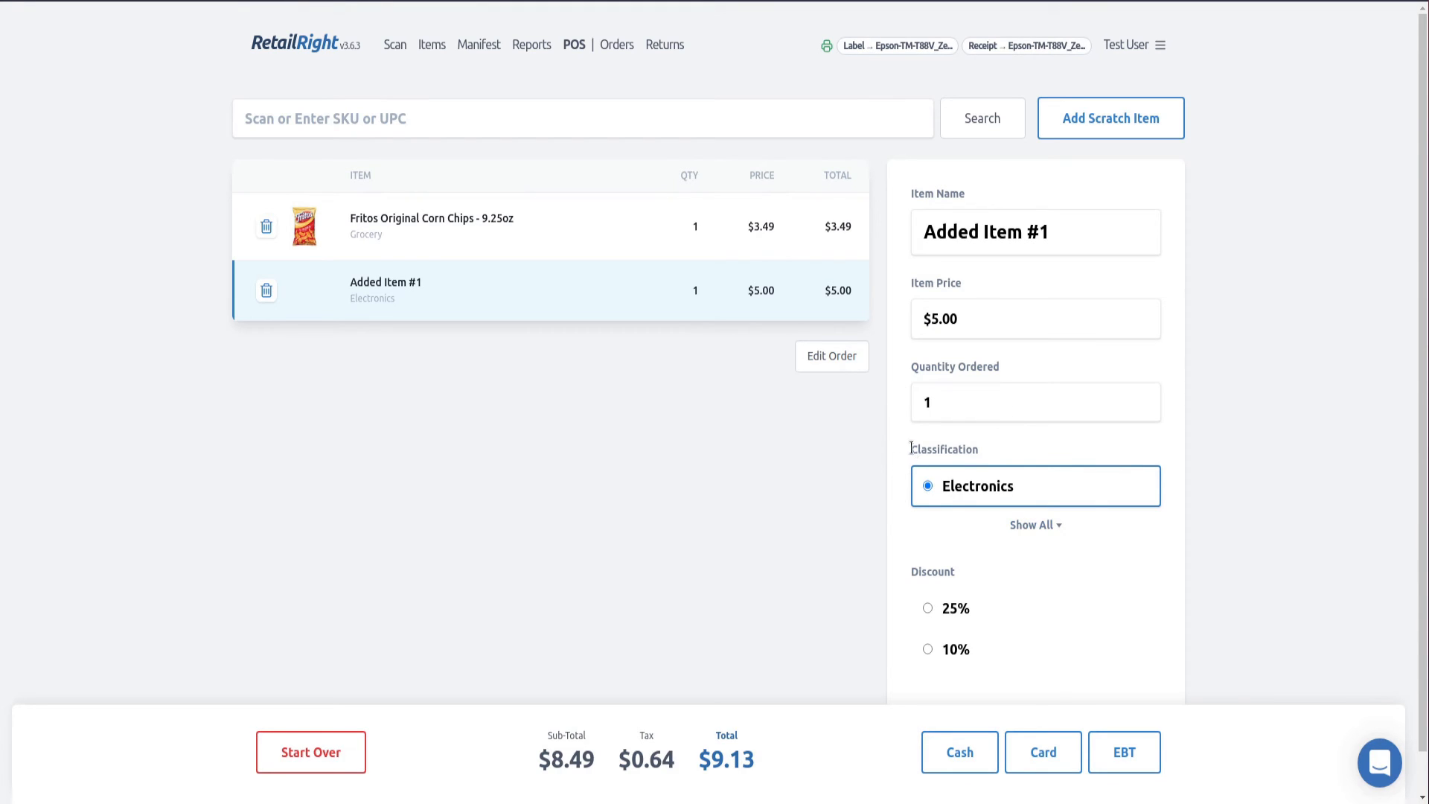
drag(910, 448, 1013, 456)
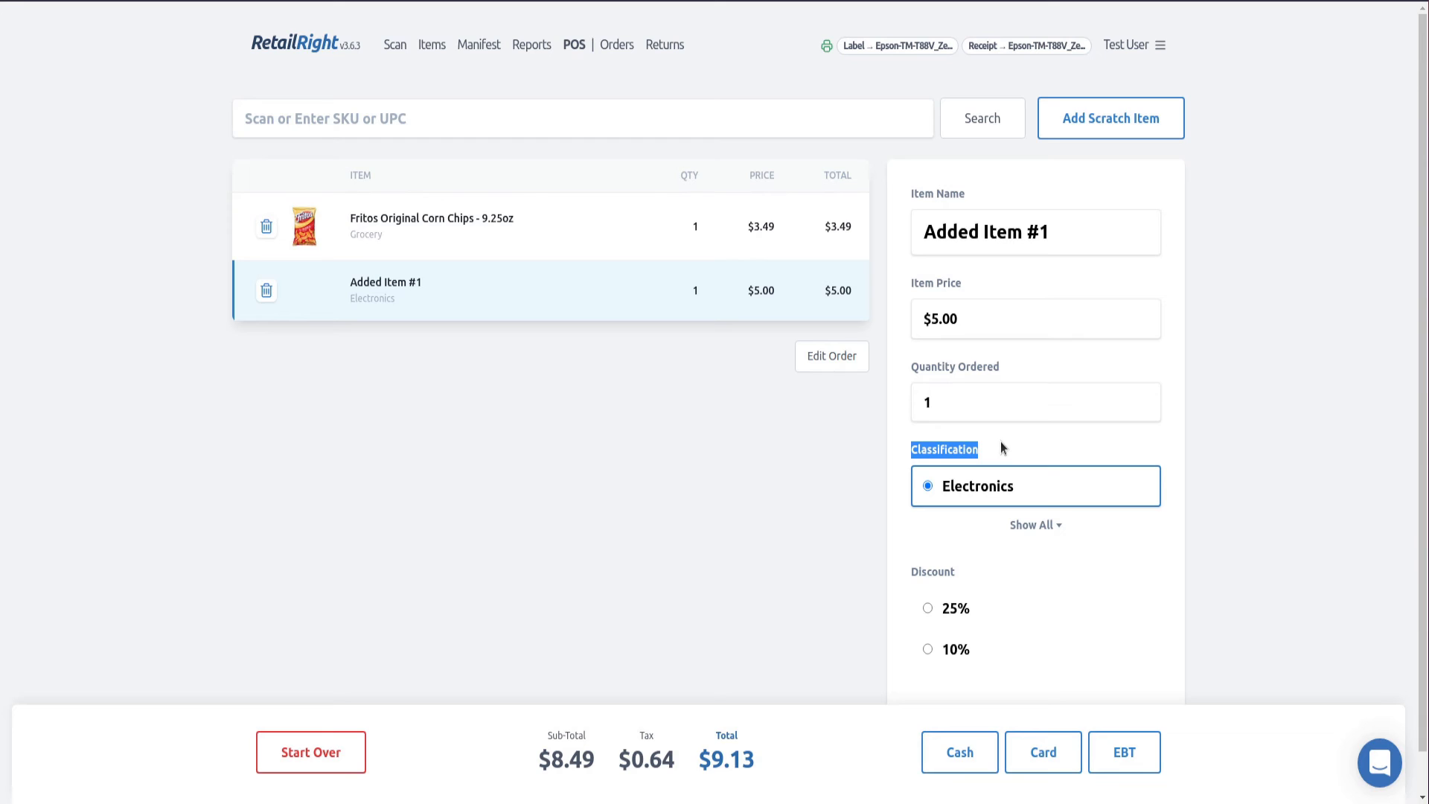
click(967, 452)
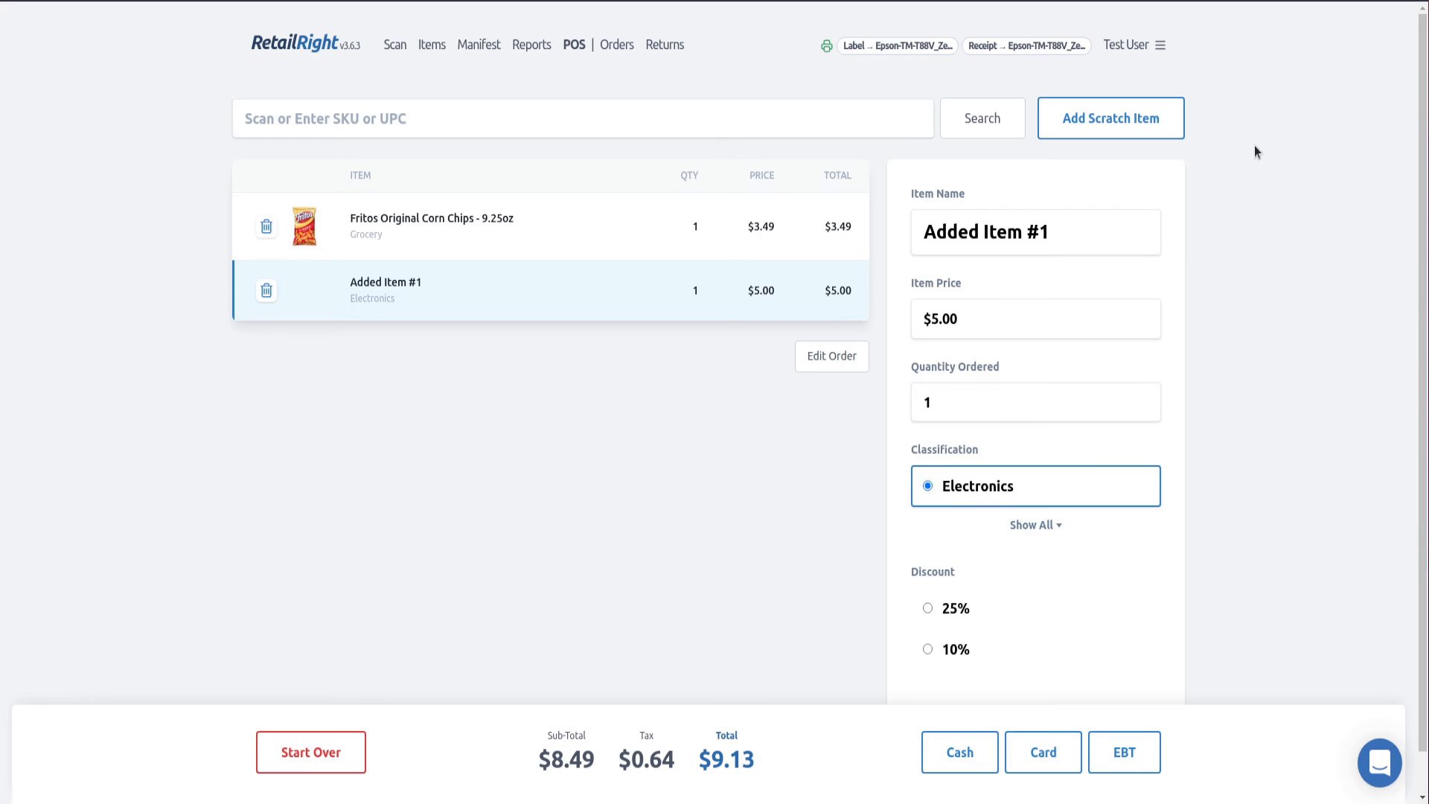
- Add a second scratch item to the order with a price of $2.00 and the Grocery classification
click(1110, 121)
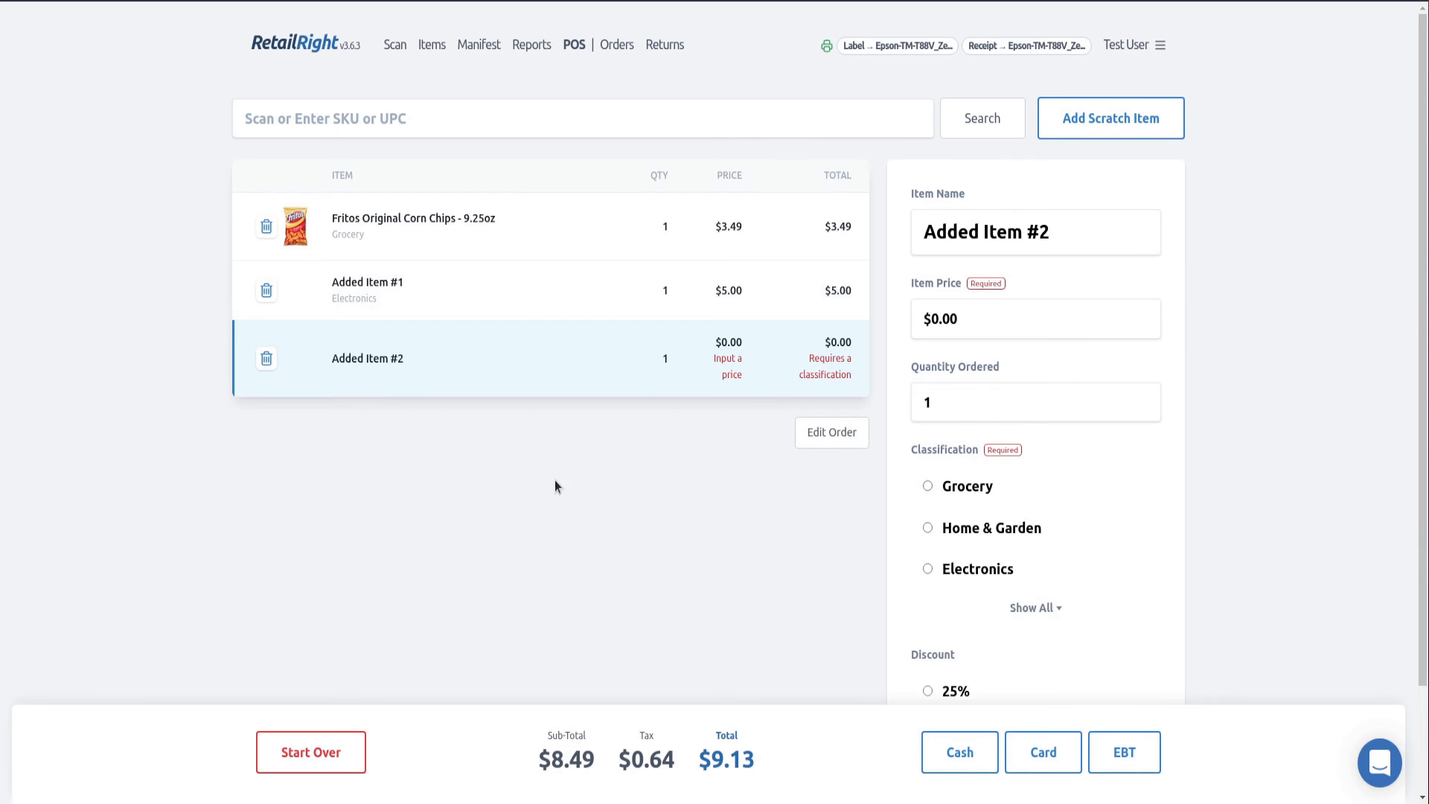
click(1062, 322)
text(2)
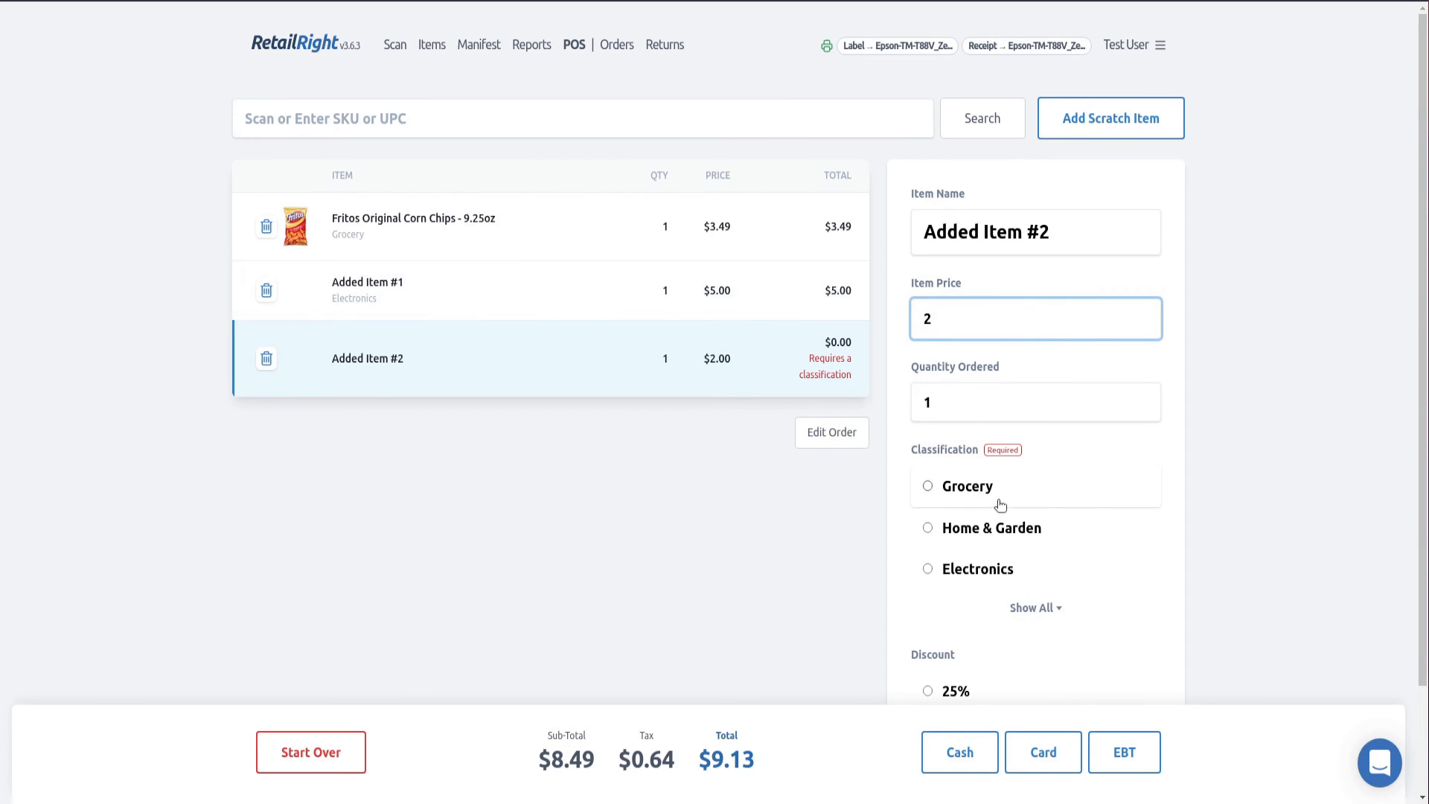
click(998, 503)
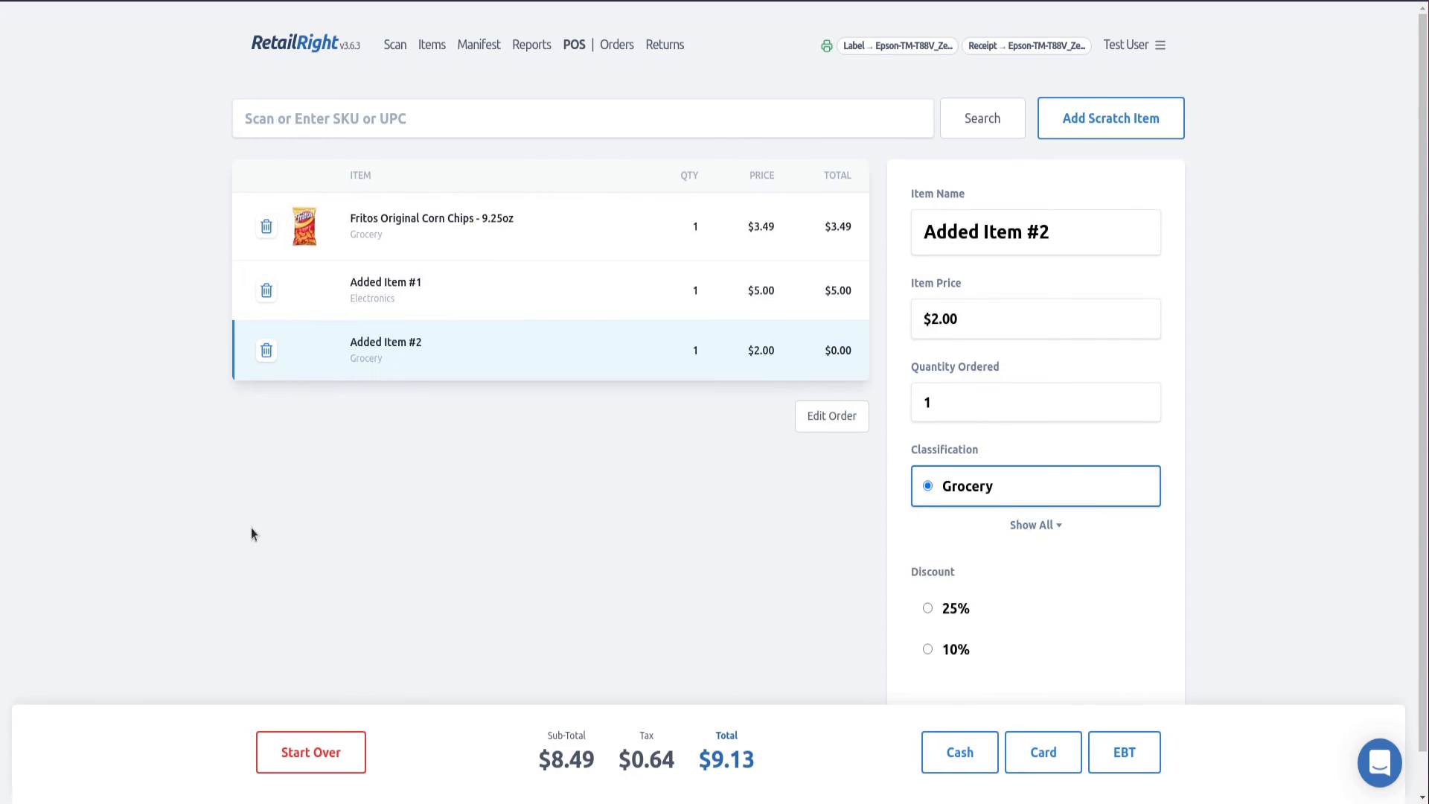
- Try the No Tax option and a 10% discount on the entire order, reverting each one
click(432, 288)
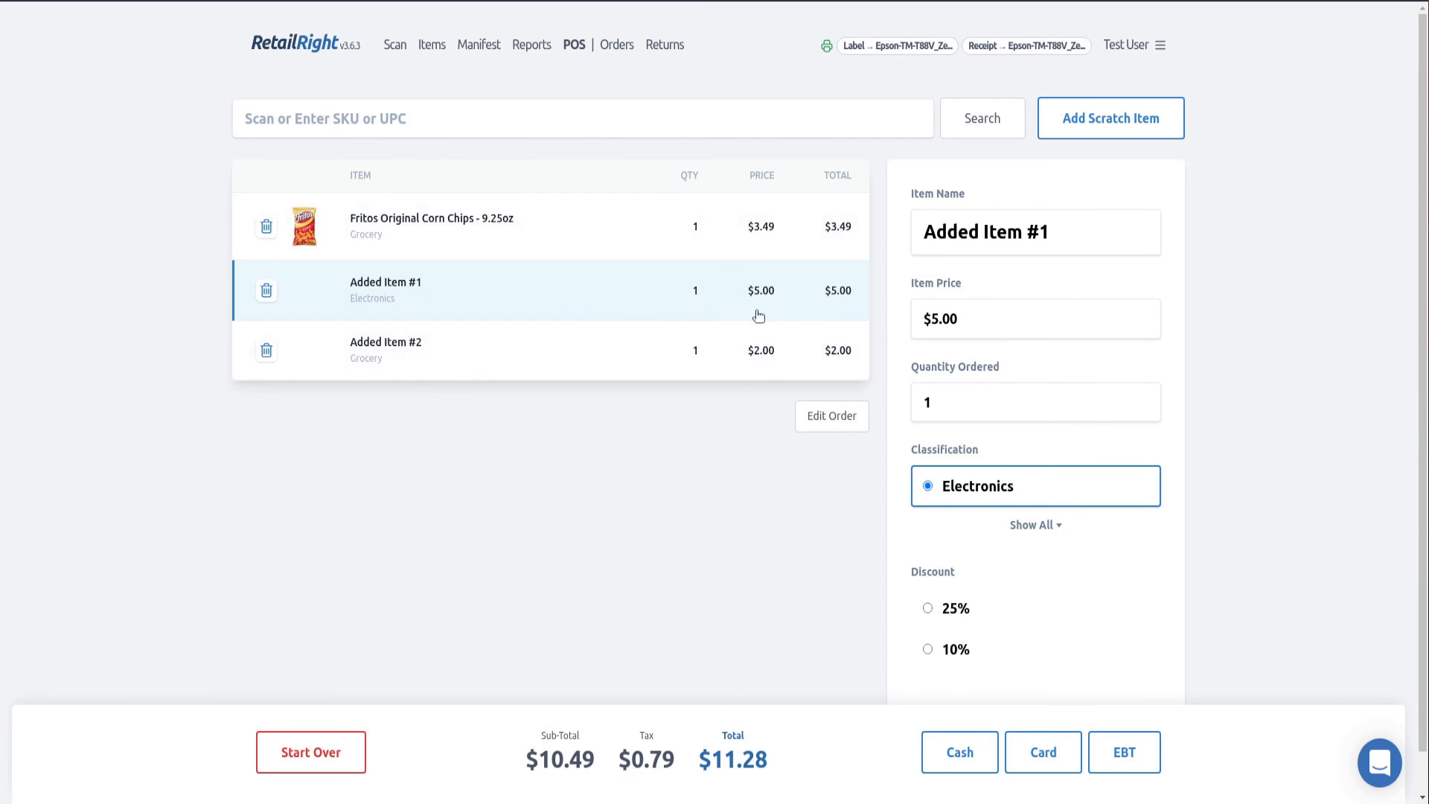
scroll(1029, 394, down, 1)
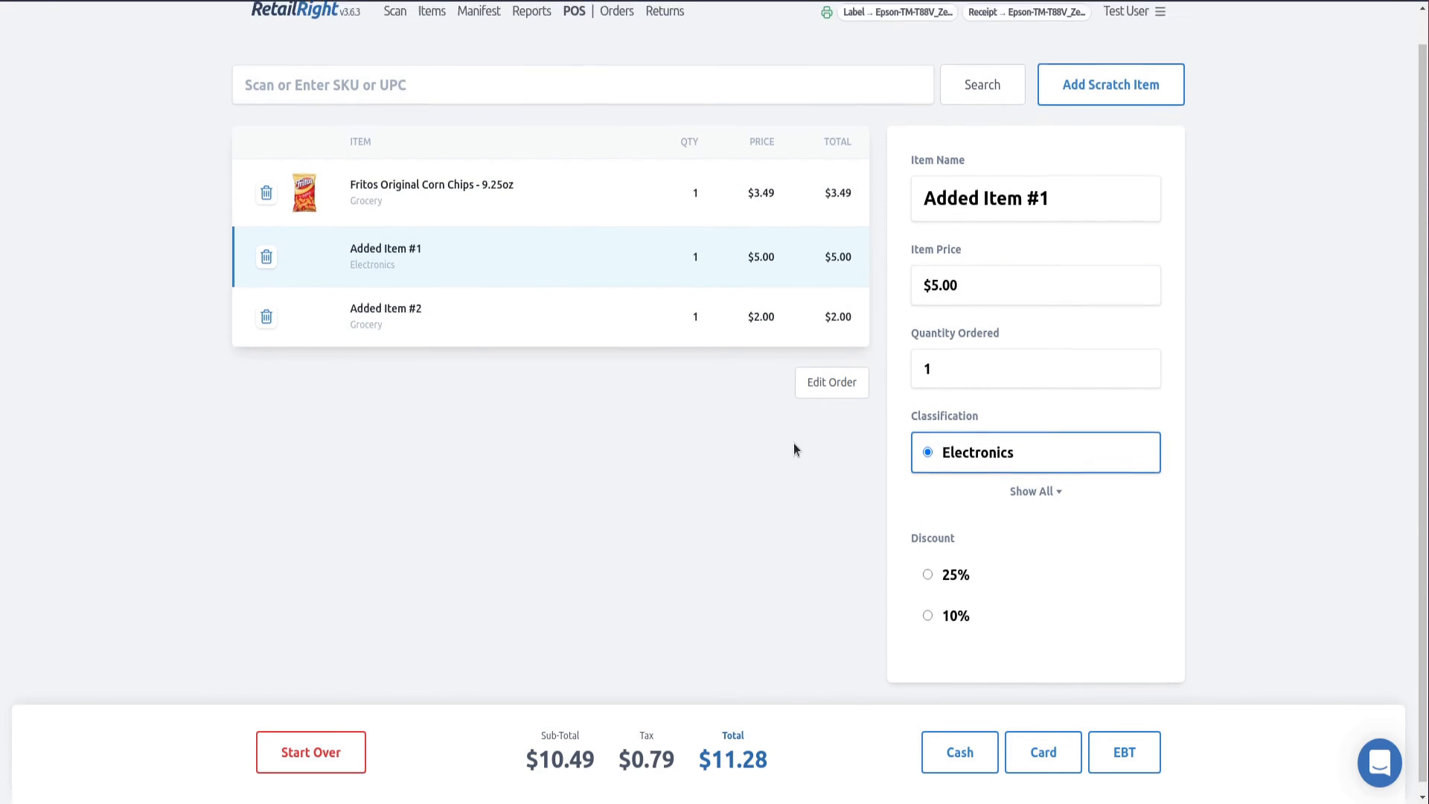
scroll(793, 445, up, 1)
click(842, 429)
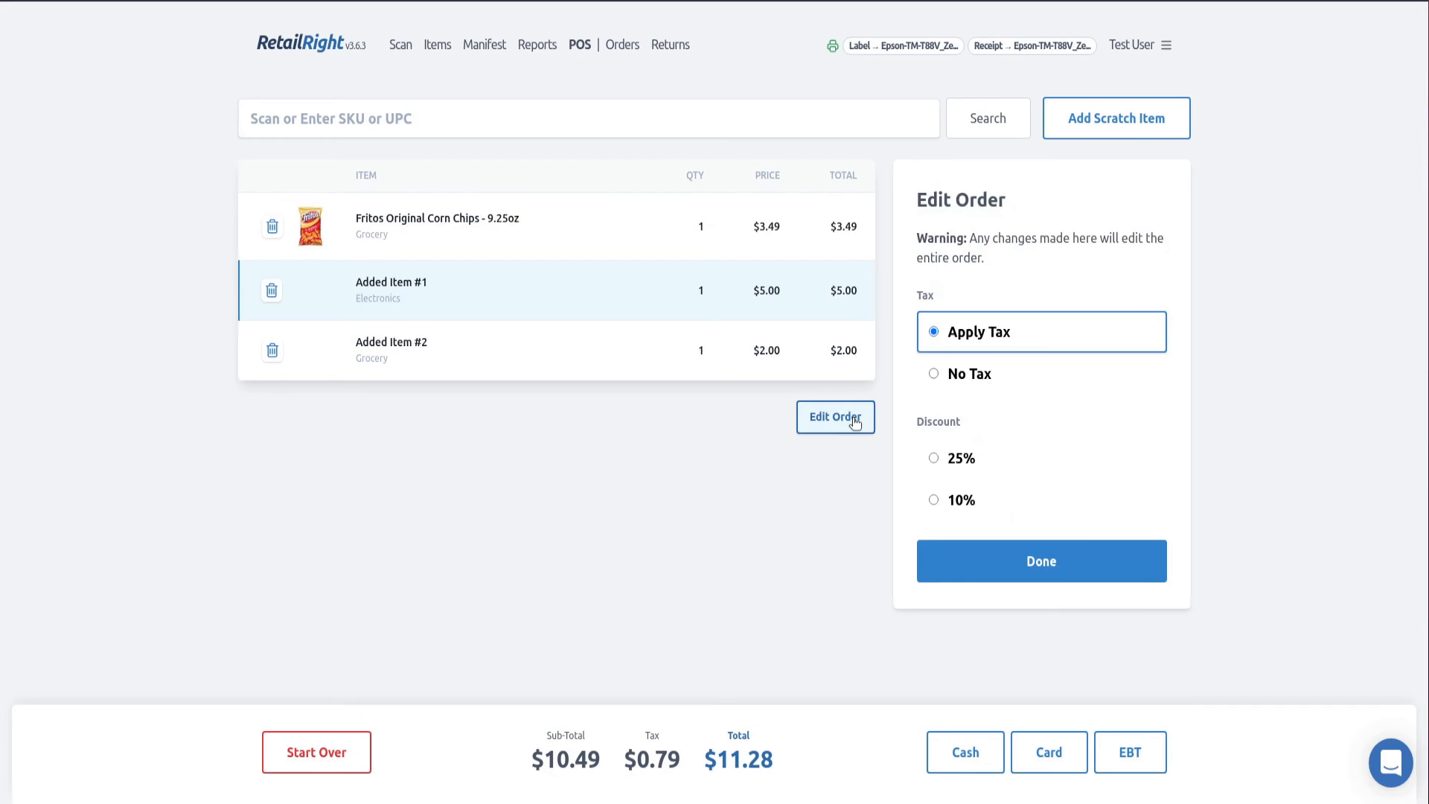
click(1013, 384)
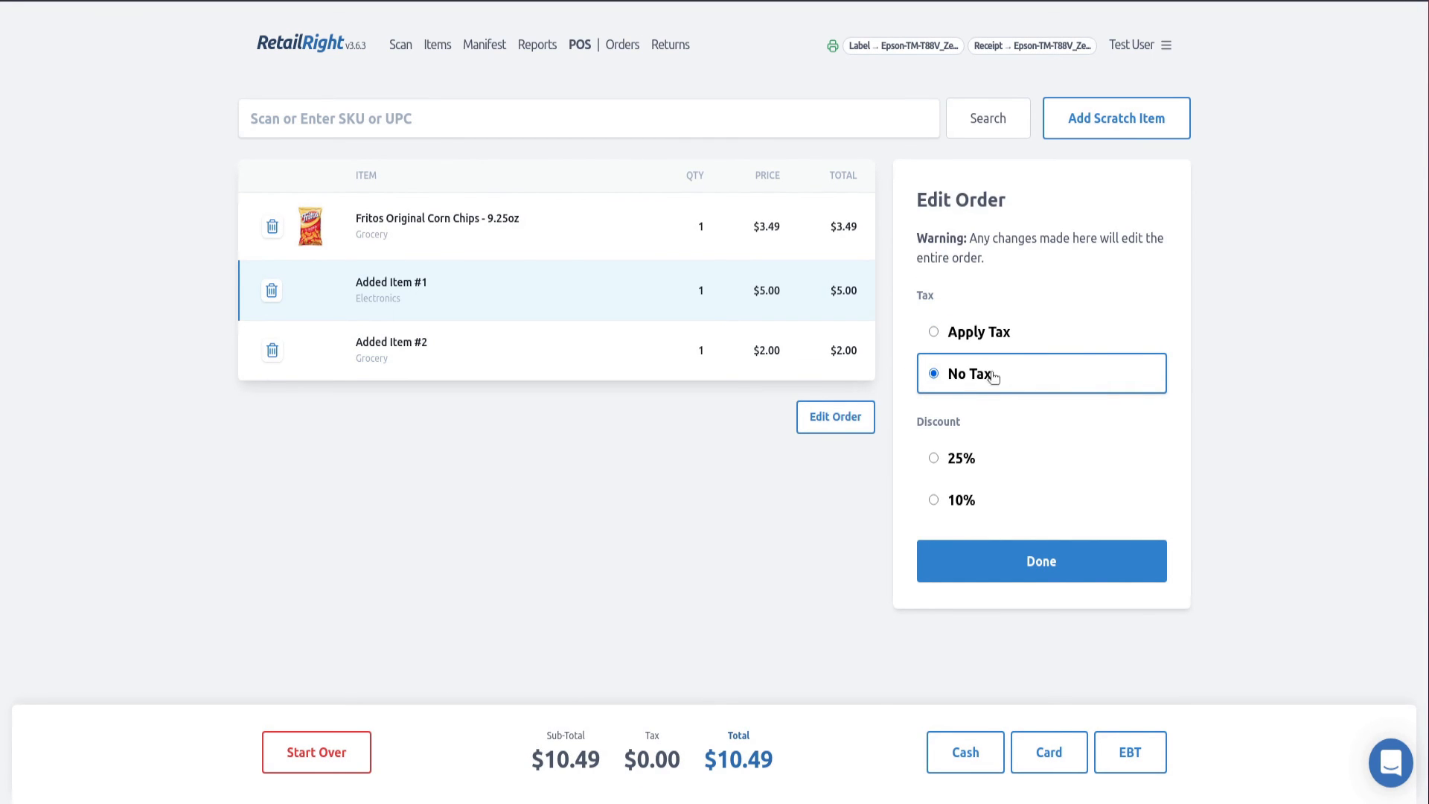
click(999, 343)
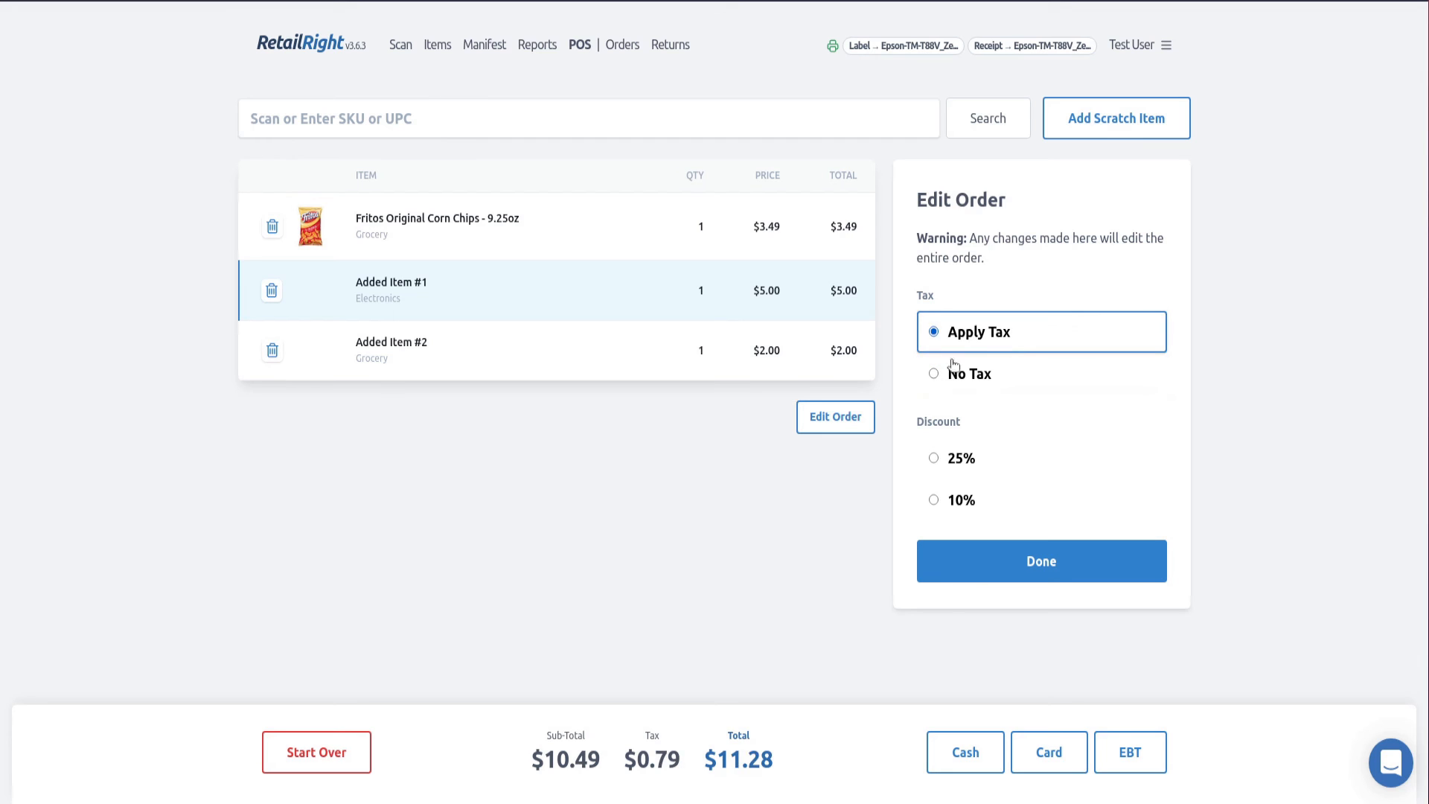
click(992, 505)
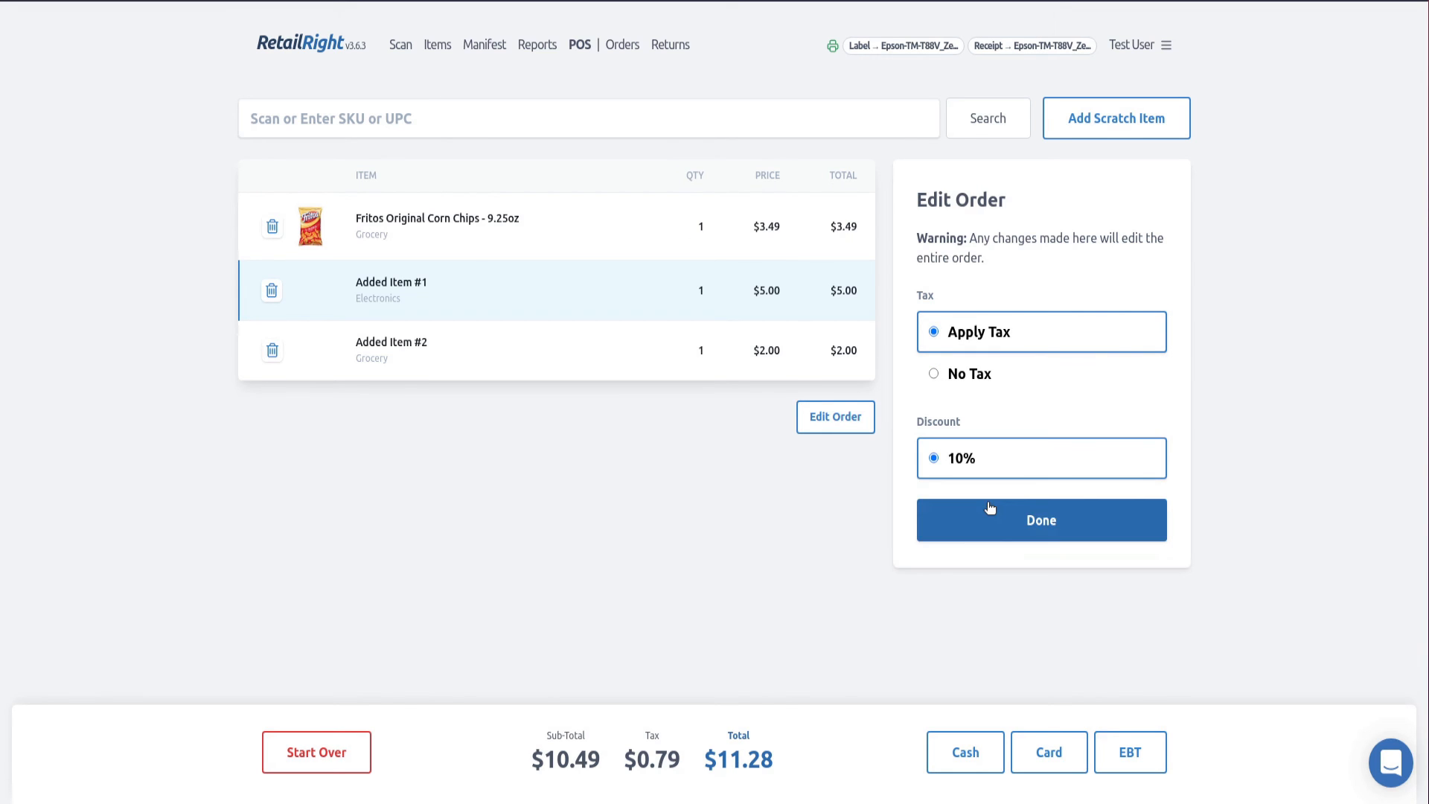
click(969, 464)
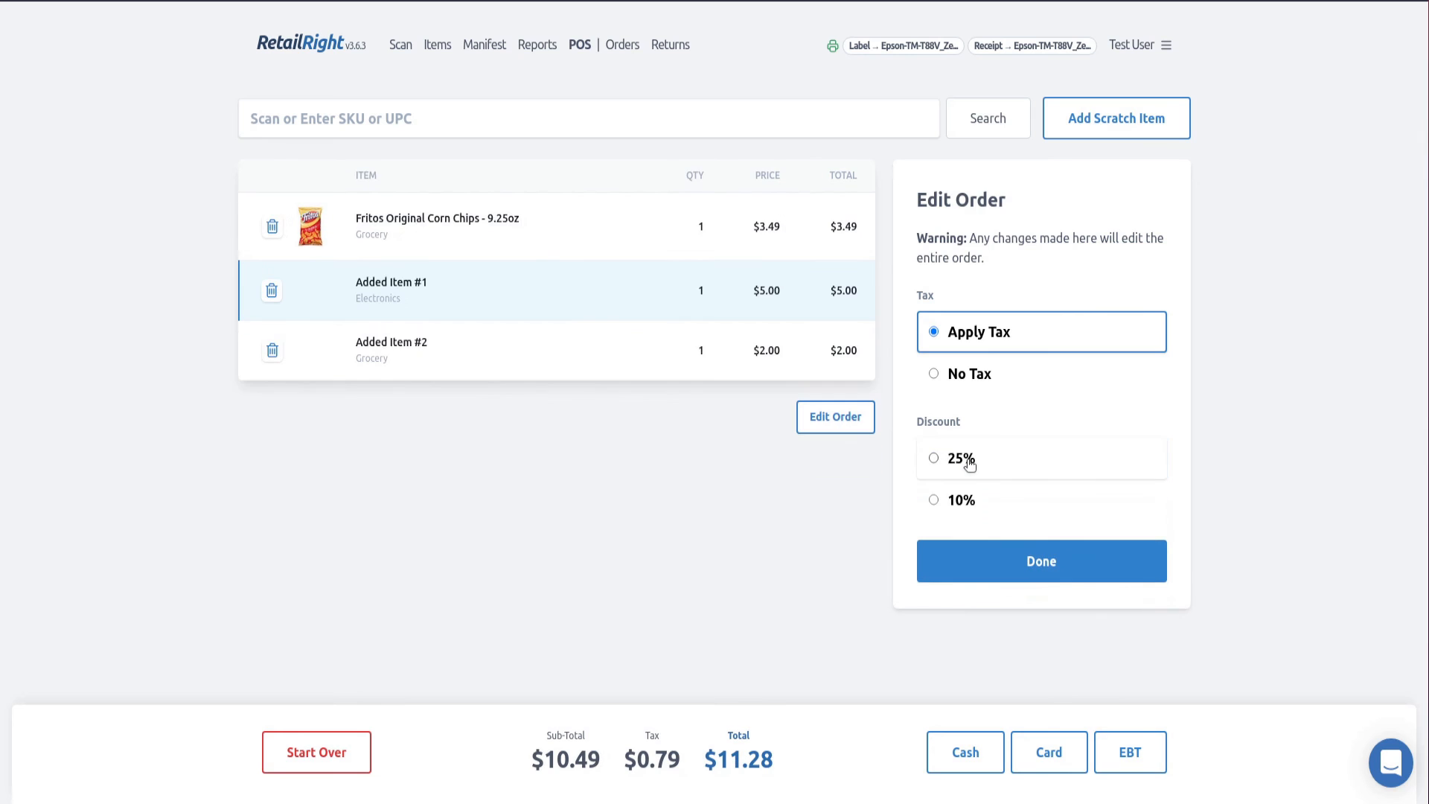
click(1001, 573)
- Check out the order with the full remaining amount paid in cash, and start a new order
scroll(1001, 571, down, 1)
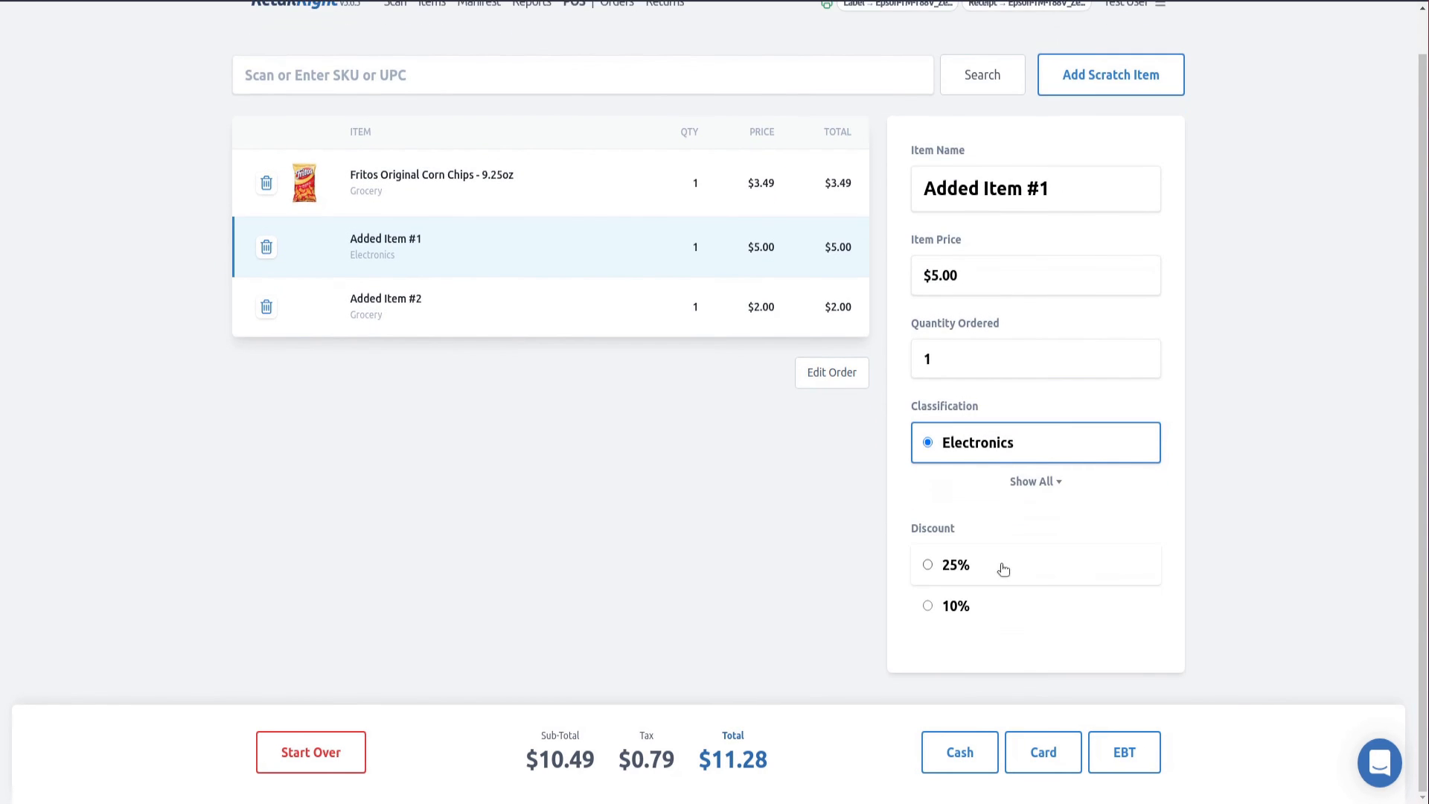
scroll(1002, 564, up, 1)
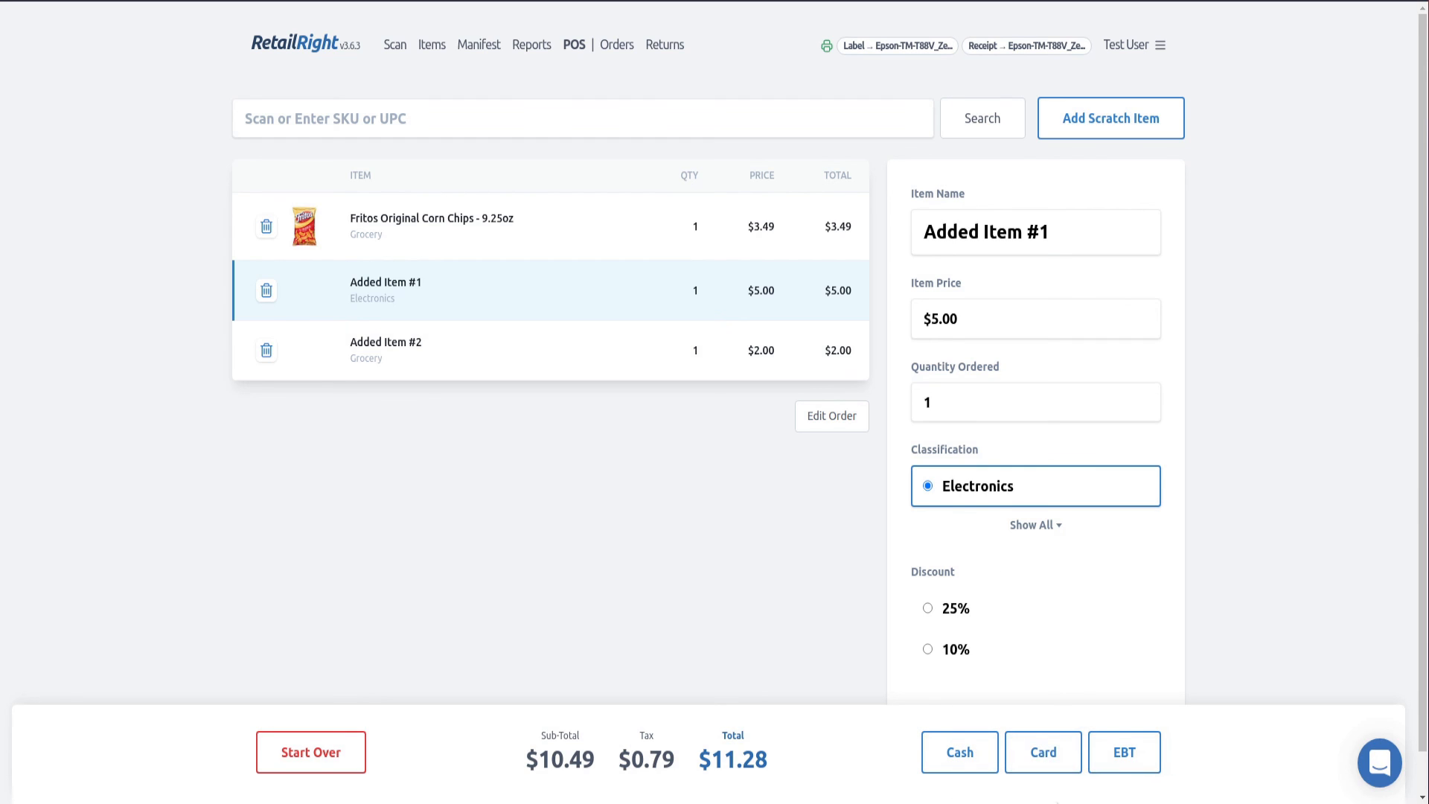
click(960, 765)
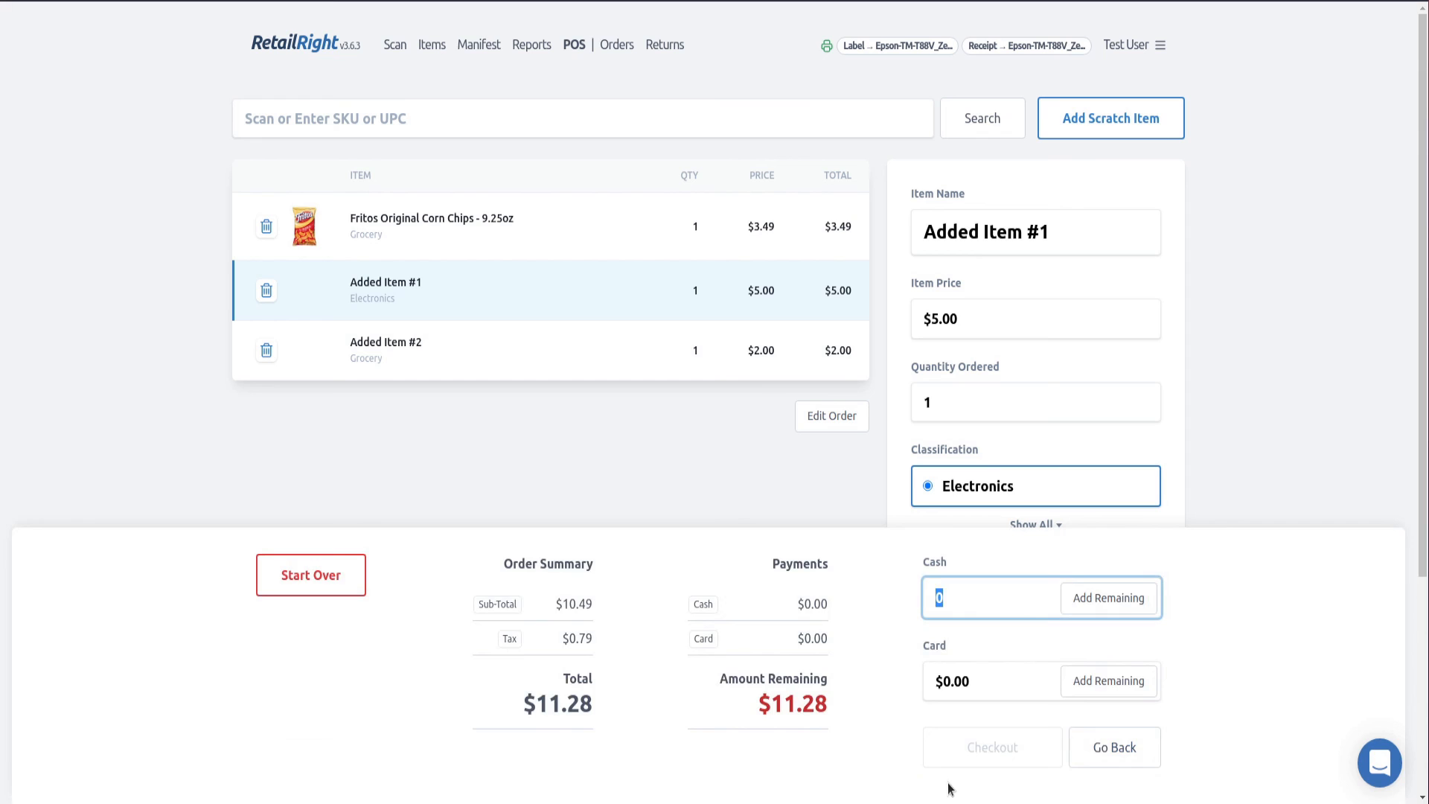
click(1128, 607)
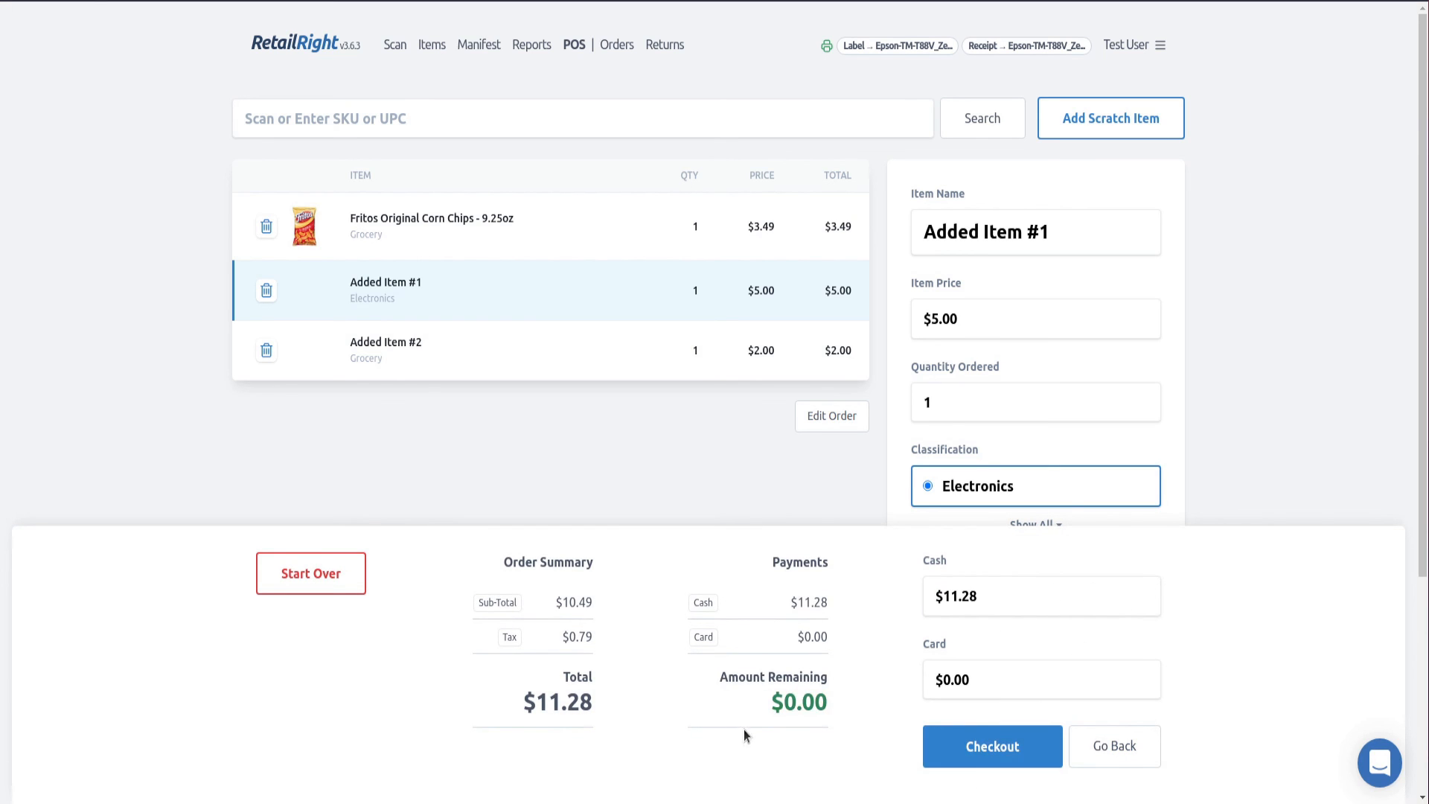
click(984, 745)
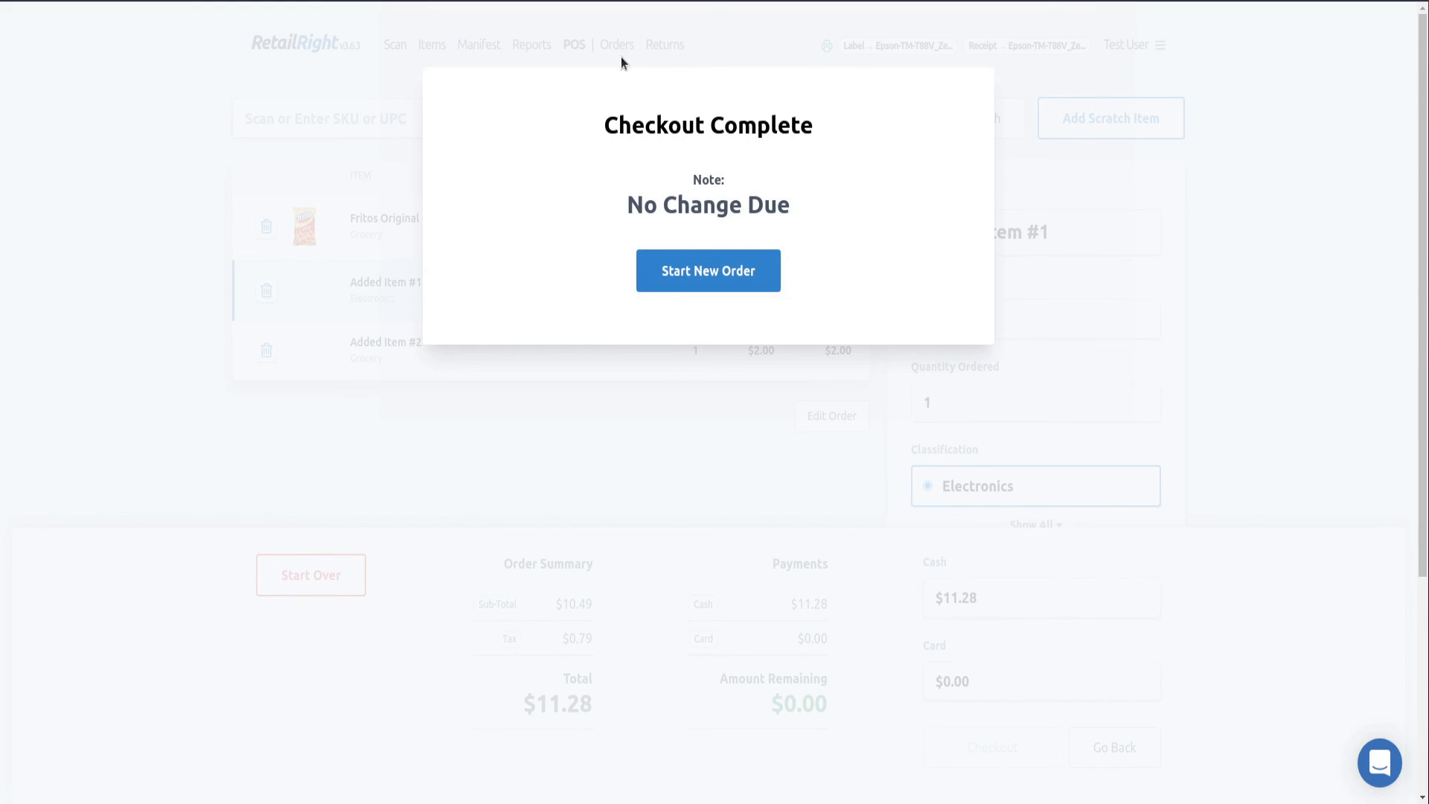
click(733, 279)
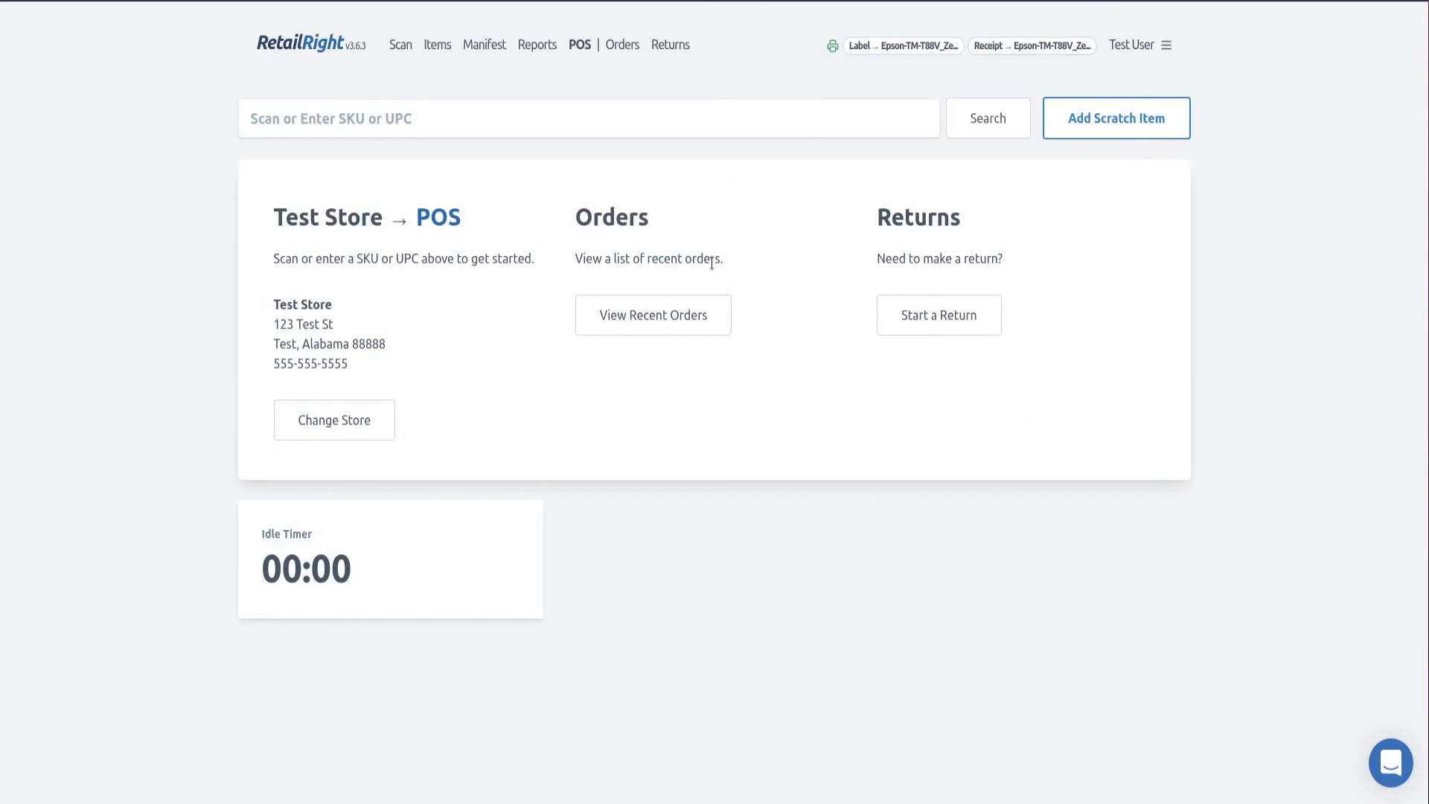